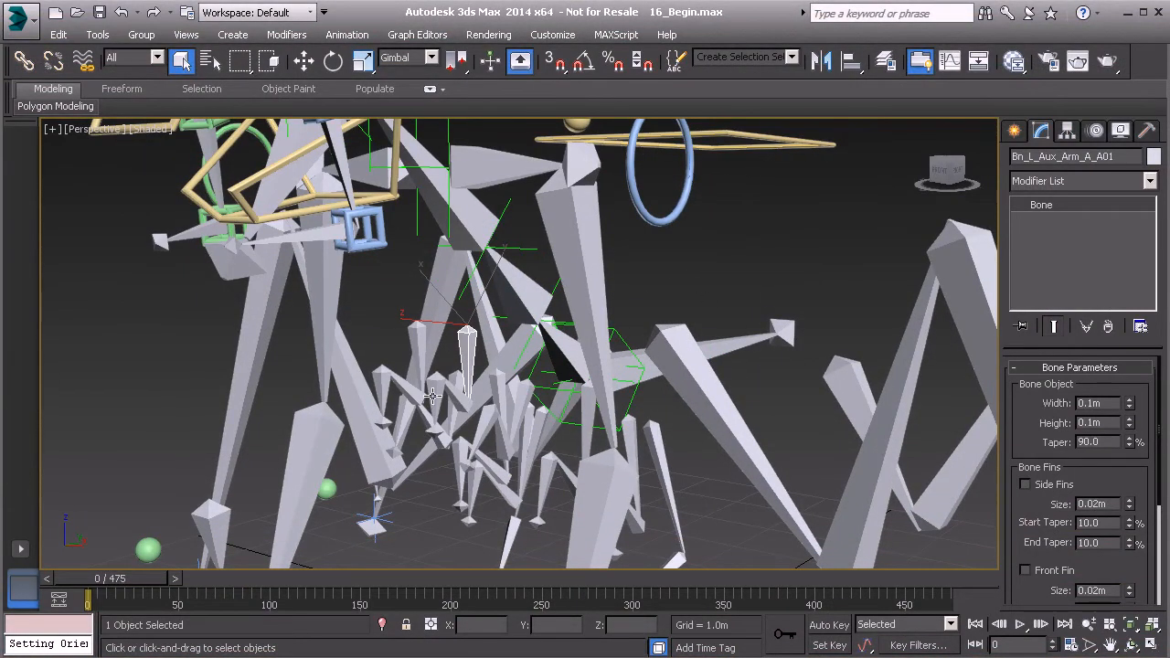
- Open the Z Rotation expression of bone Bn_L_Aux_Arm_A_A01, select all its text, and close the editor
{"action": "scroll", "coordinate": [453, 374], "scroll_direction": "up", "scroll_amount": 2}
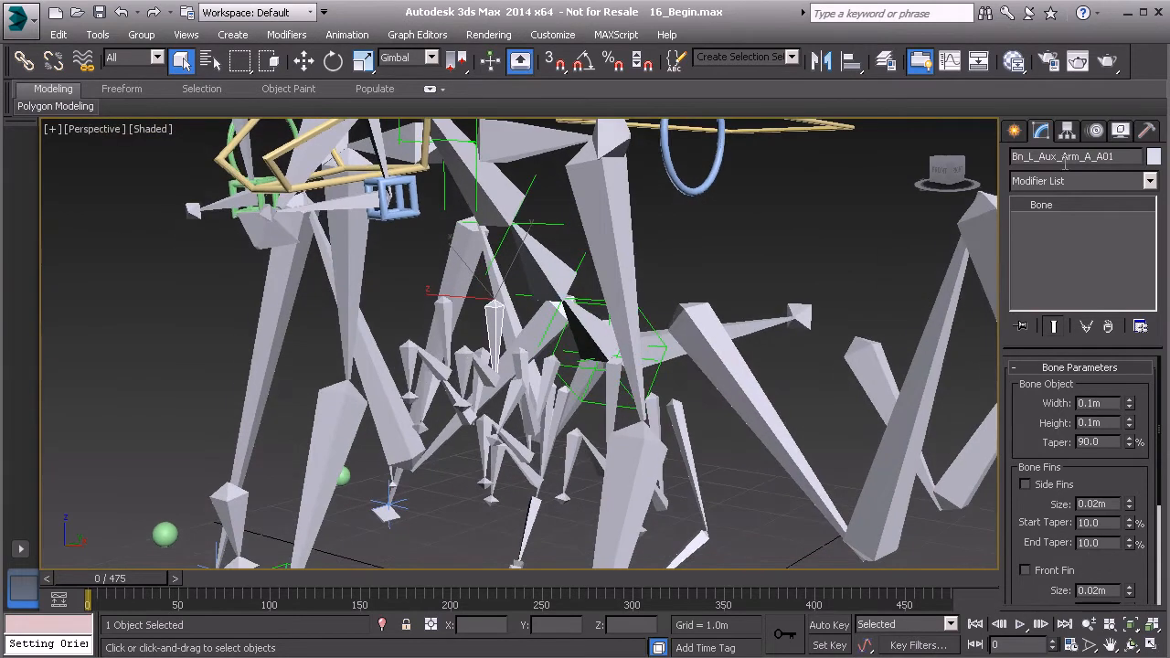
{"action": "left_click", "coordinate": [1095, 131]}
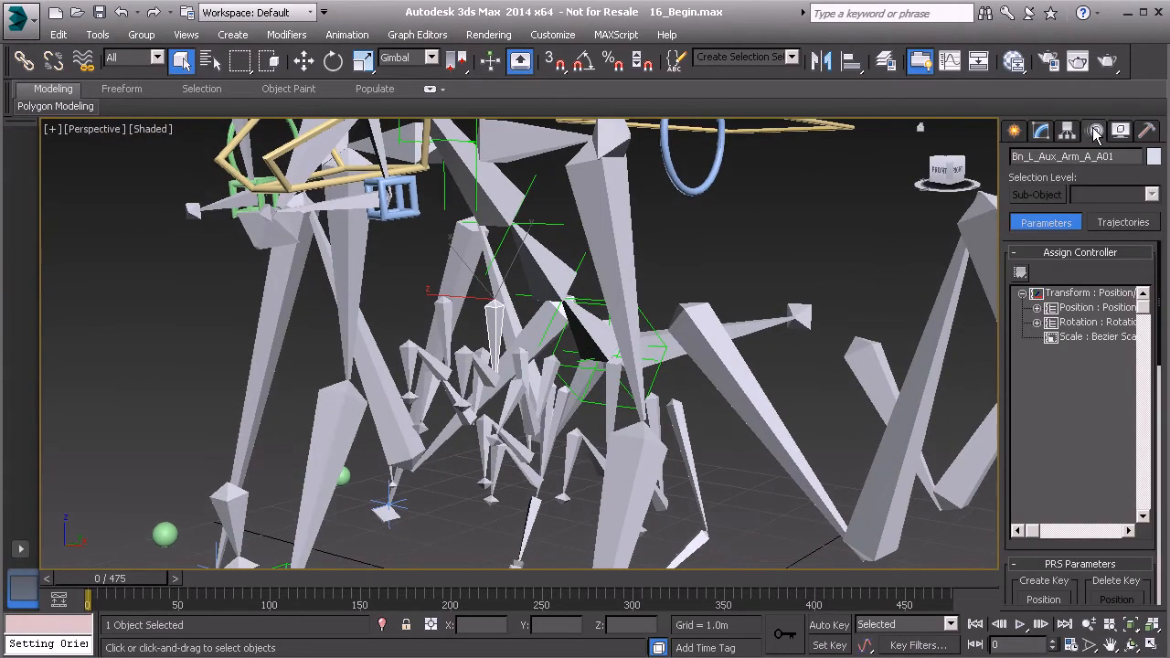
{"action": "left_click", "coordinate": [1036, 323]}
{"action": "left_click", "coordinate": [1051, 351]}
{"action": "left_click", "coordinate": [1108, 395]}
{"action": "right_click", "coordinate": [1106, 396]}
{"action": "left_click", "coordinate": [1136, 456]}
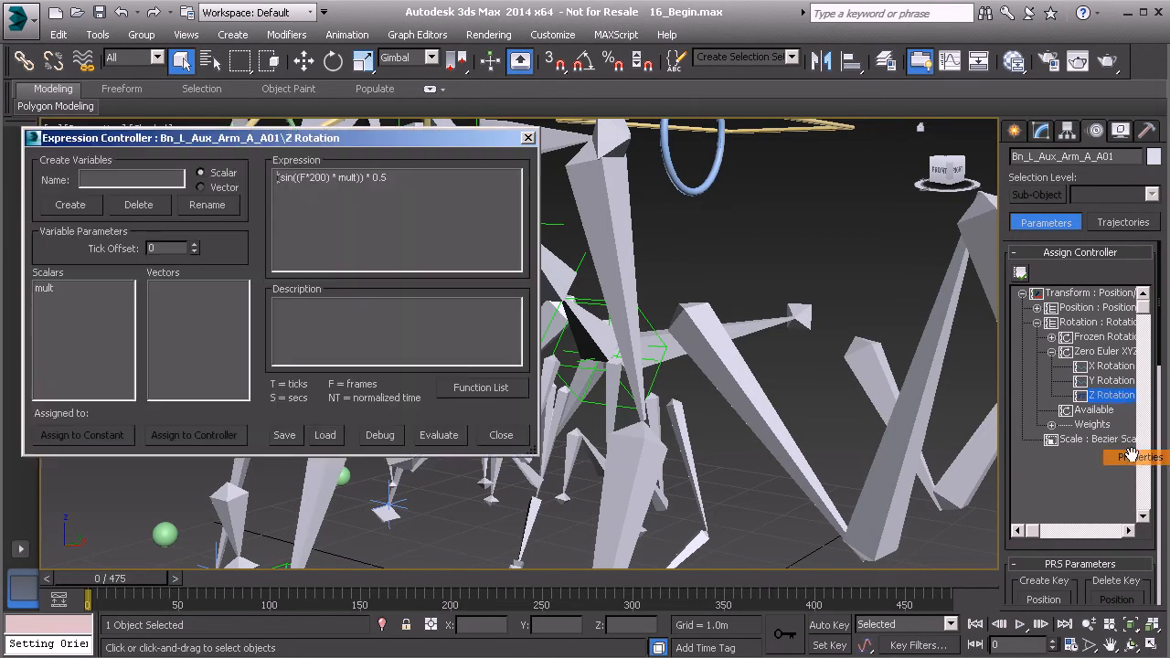
{"action": "left_click_drag", "start_coordinate": [393, 177], "coordinate": [258, 184]}
{"action": "key", "text": "ctrl+c"}
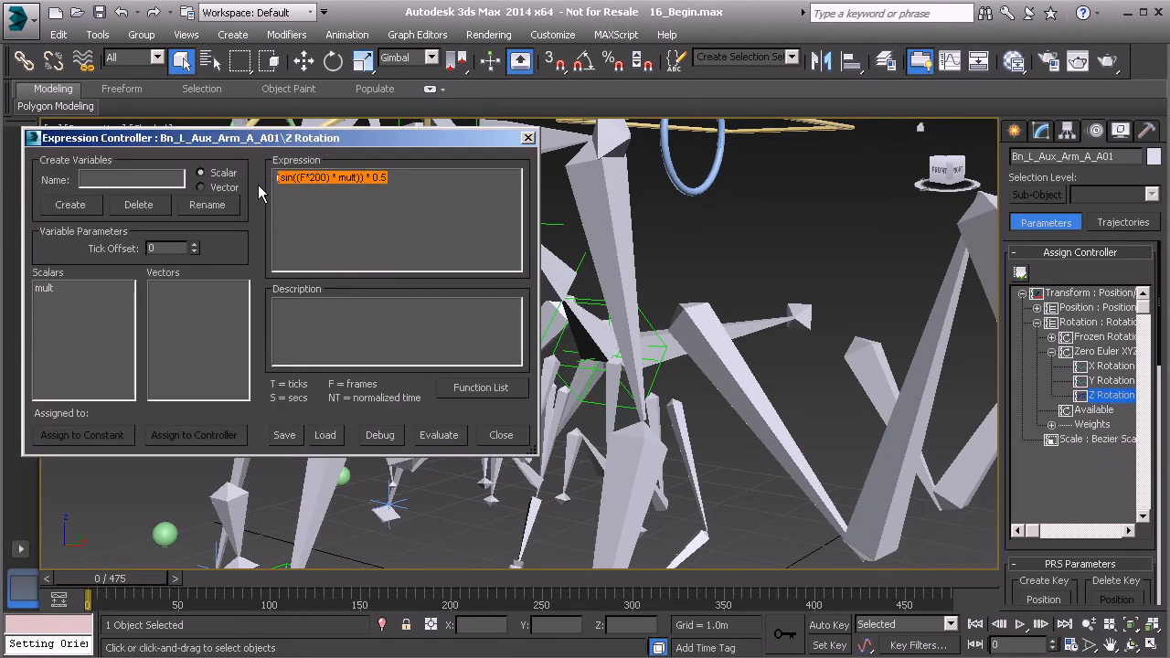
{"action": "left_click", "coordinate": [527, 137]}
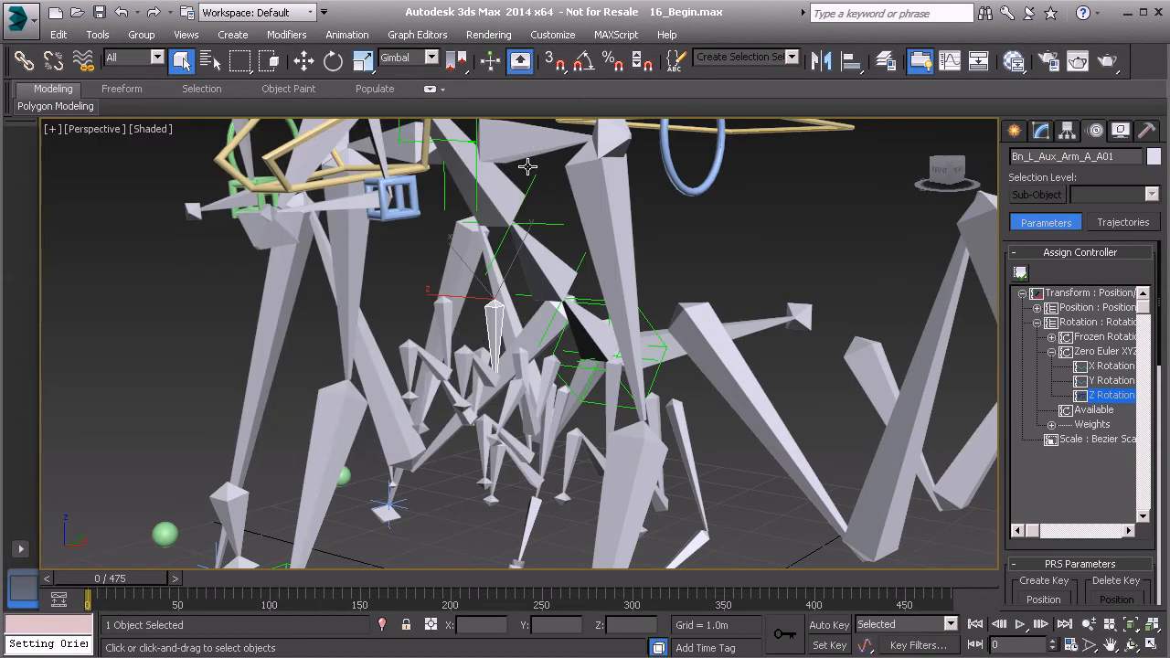
- Give Bn_L_Aux_Arm_A_B01's Z Rotation a Float Expression controller and paste in (sin((F*200) * mult)) * 0.5
{"action": "left_click", "coordinate": [487, 355]}
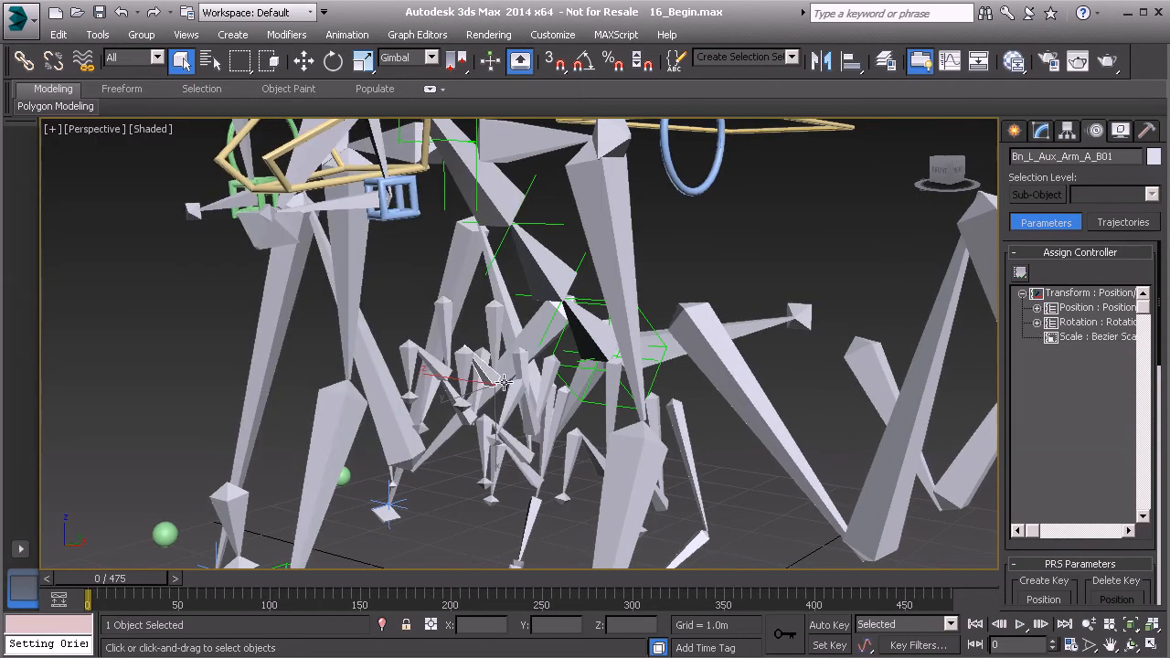
{"action": "left_click", "coordinate": [1038, 323]}
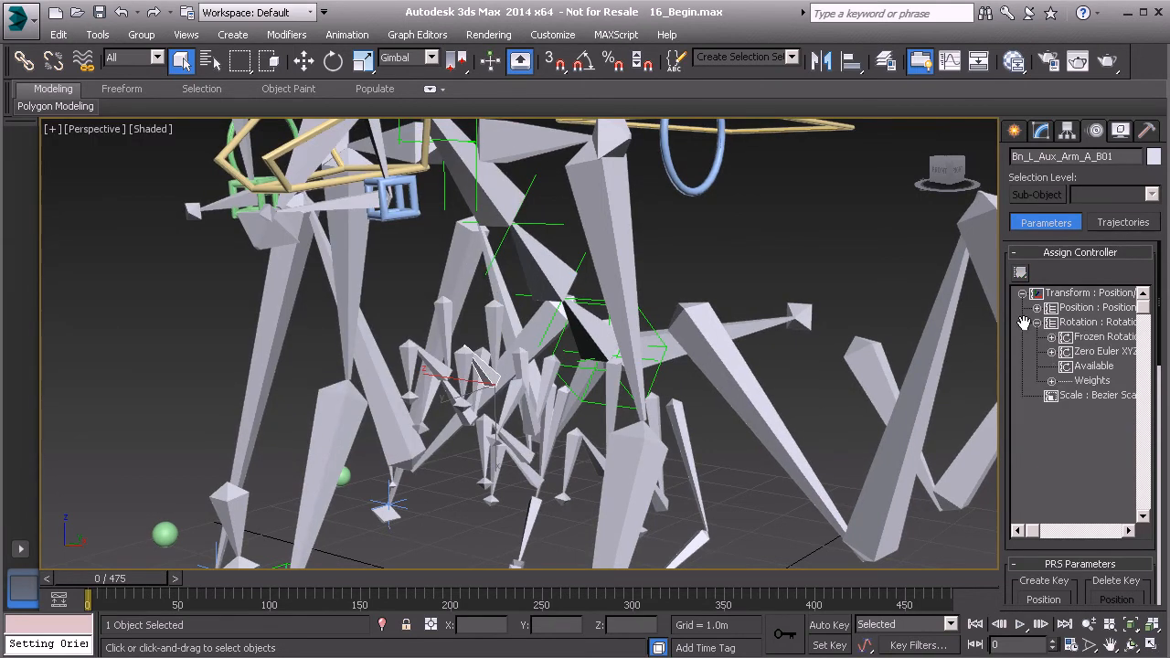
{"action": "left_click", "coordinate": [1051, 352]}
{"action": "left_click", "coordinate": [1106, 395]}
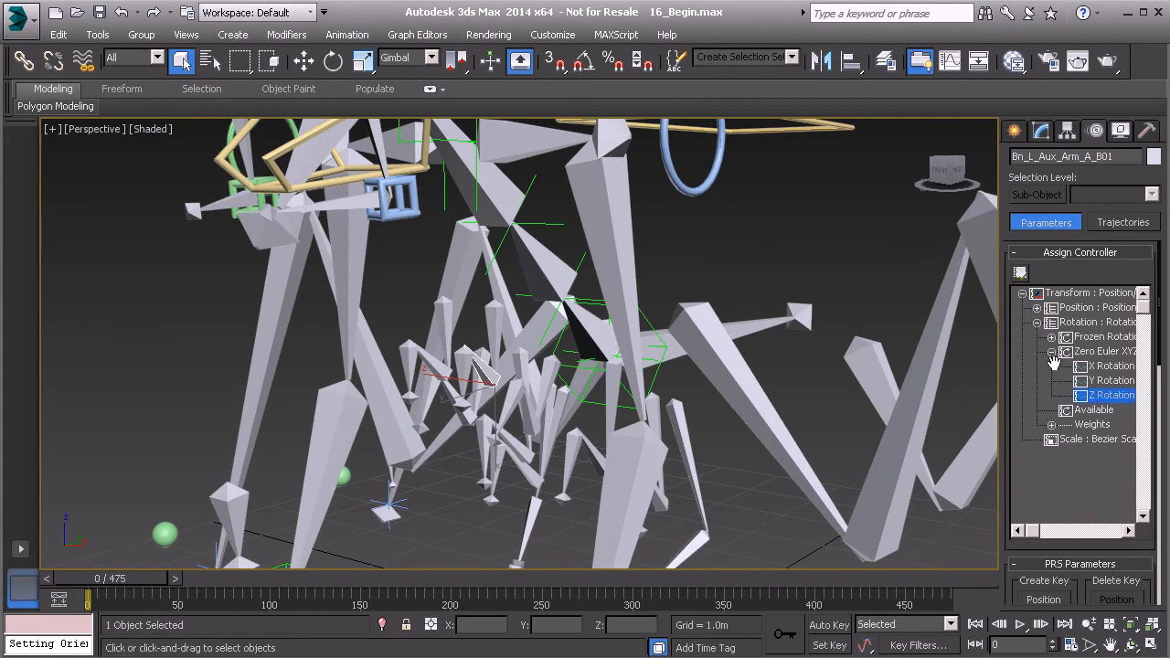
{"action": "left_click", "coordinate": [1019, 274]}
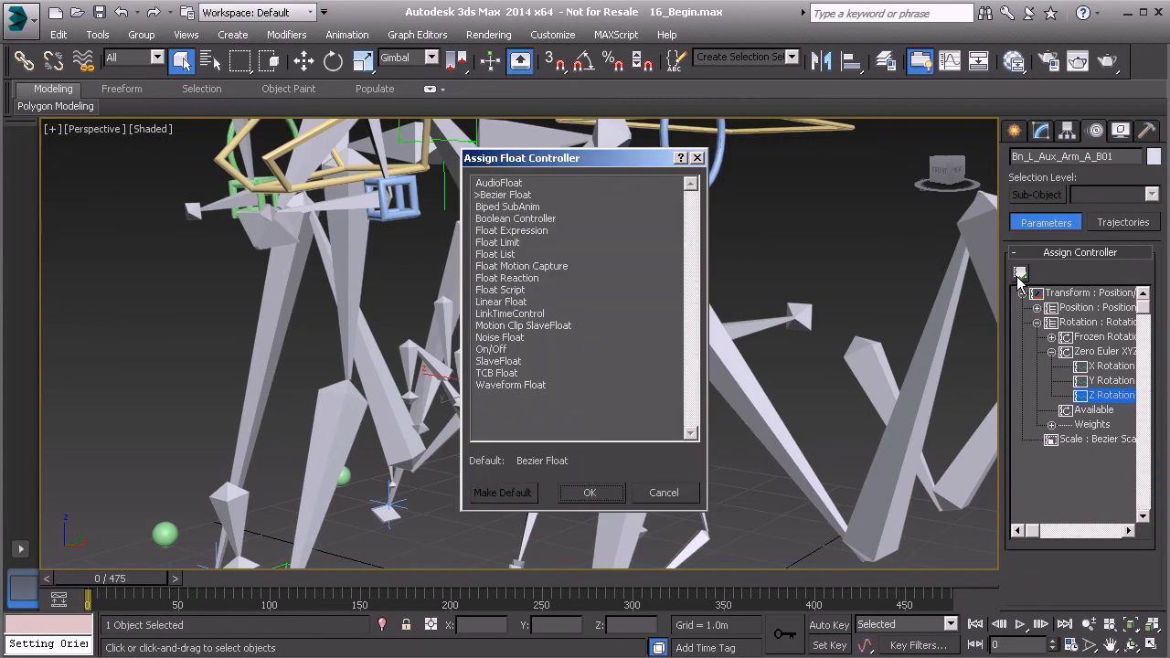
{"action": "left_click", "coordinate": [527, 232]}
{"action": "left_click", "coordinate": [591, 492]}
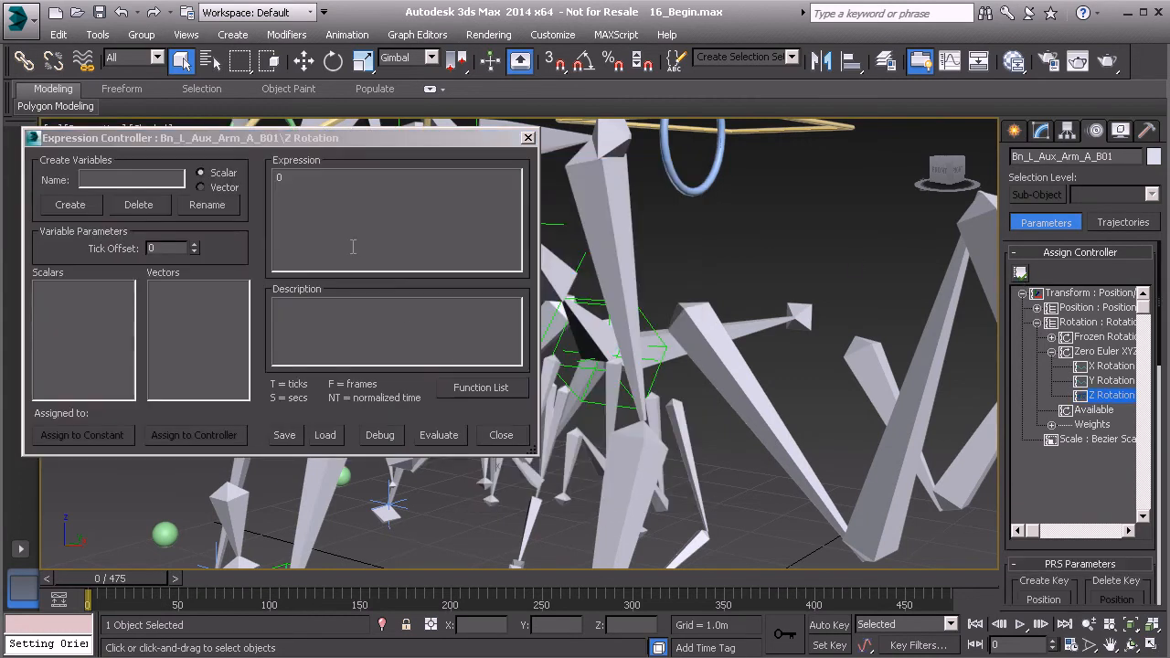
{"action": "key", "text": "ctrl+v"}
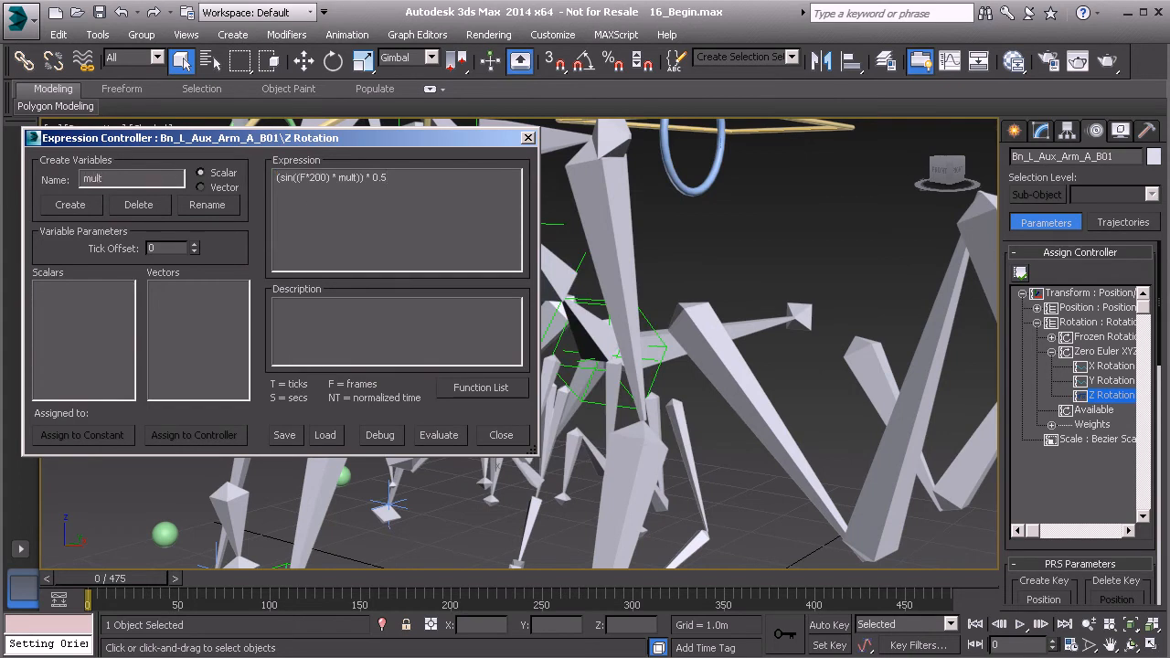
- Create scalar mult and link it to Anim_COG01 > ExtraControls > Custom_Attributes > Aux_Arms_Multiplier
{"action": "left_click", "coordinate": [73, 205]}
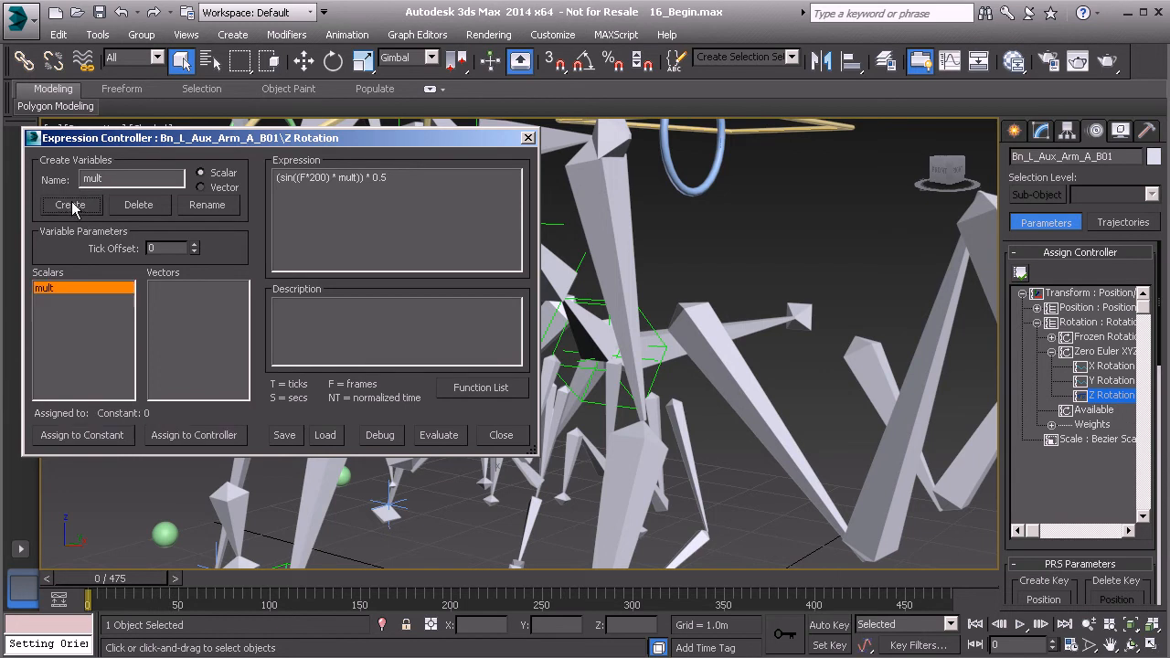
{"action": "left_click", "coordinate": [201, 435]}
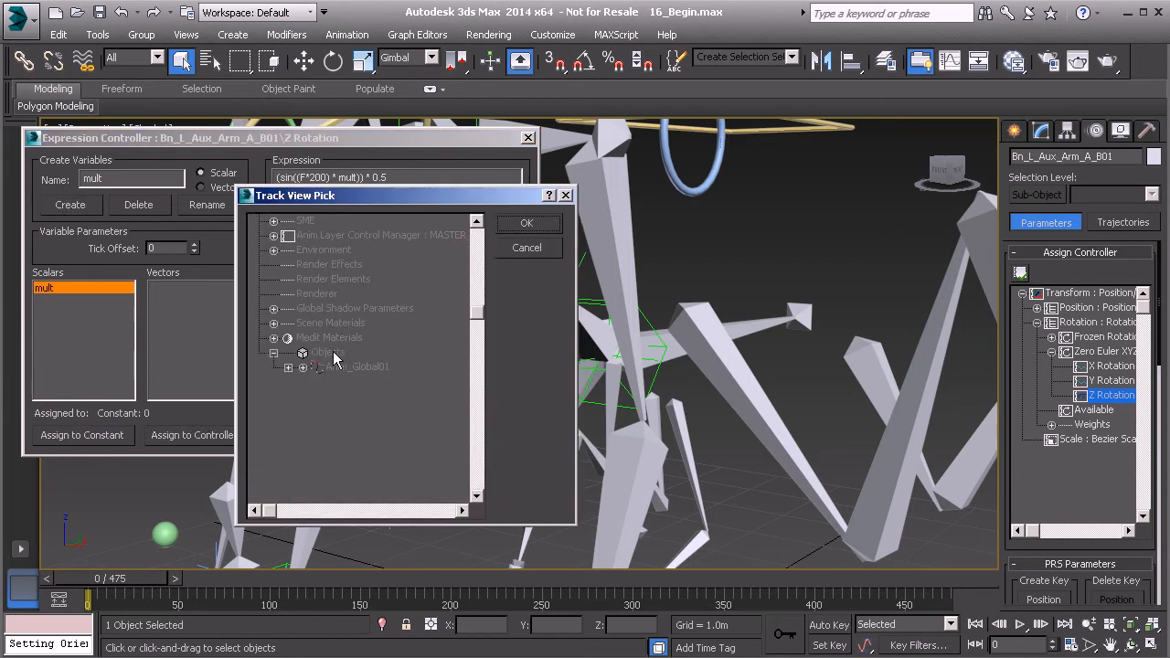
{"action": "left_click", "coordinate": [289, 368]}
{"action": "left_click", "coordinate": [317, 397]}
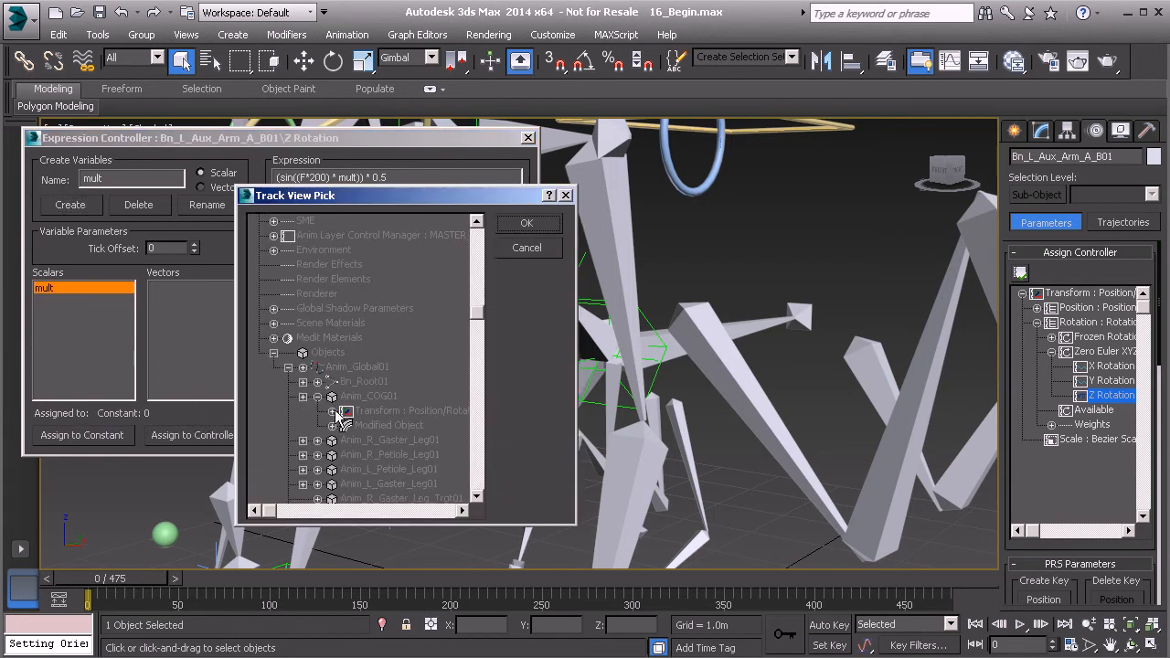
{"action": "left_click", "coordinate": [332, 425]}
{"action": "left_click", "coordinate": [346, 440]}
{"action": "left_click", "coordinate": [361, 454]}
{"action": "left_click", "coordinate": [397, 441]}
{"action": "left_click", "coordinate": [527, 223]}
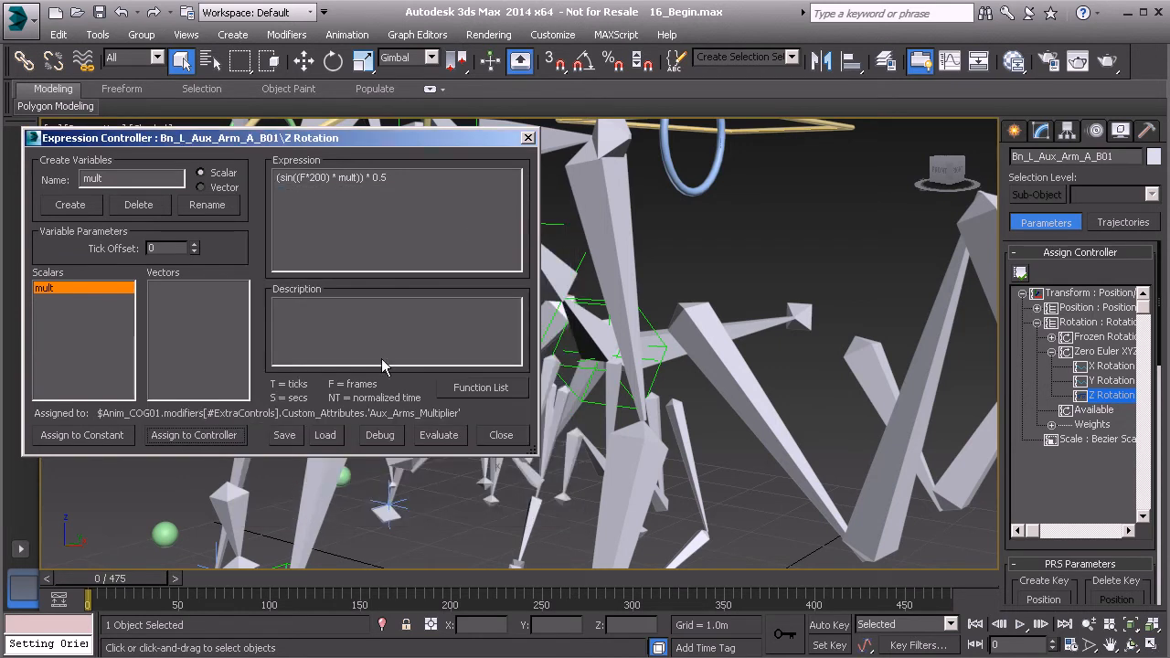
- Evaluate the expression and play the animation to watch the arm bones
{"action": "left_click", "coordinate": [436, 436]}
{"action": "middle_click_drag", "start_coordinate": [704, 363], "coordinate": [716, 414]}
{"action": "left_click", "coordinate": [1020, 624]}
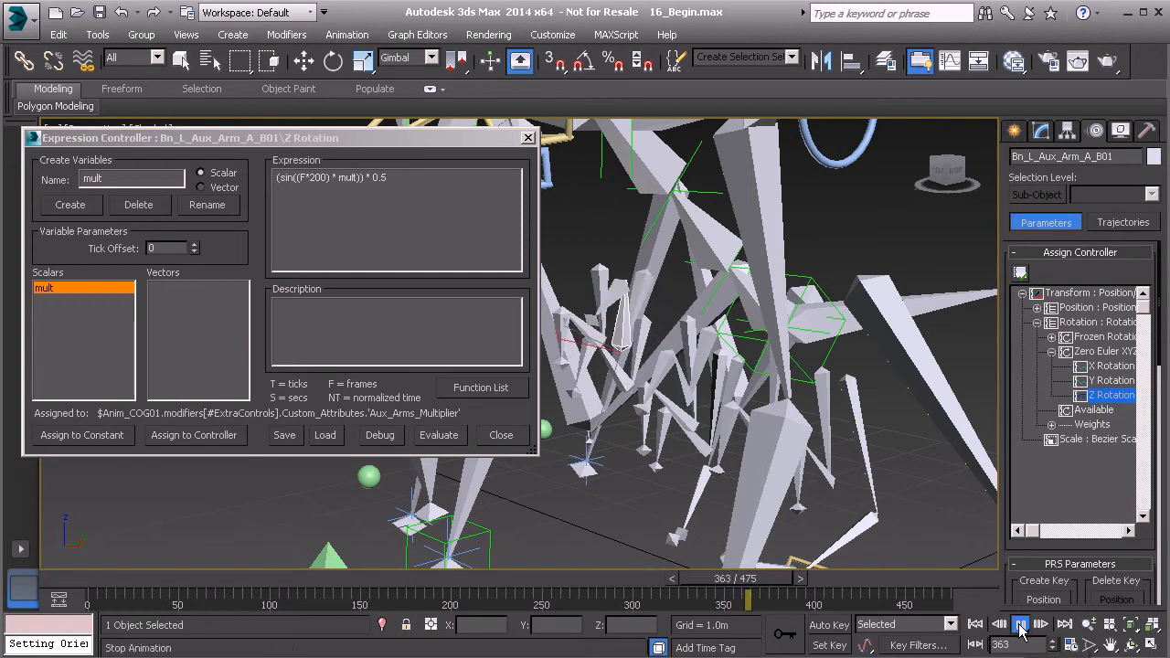
- Stop playback, change sin to cos in the B01 expression, evaluate, and replay the animation
{"action": "key", "text": "slash"}
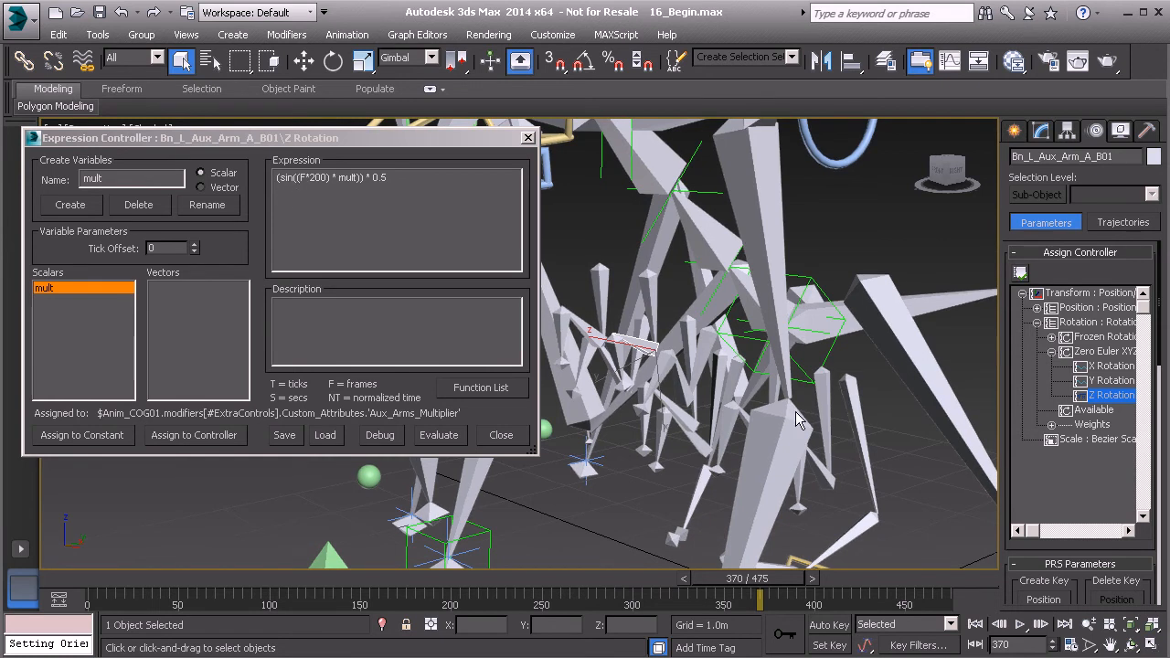
{"action": "scroll", "coordinate": [659, 339], "scroll_direction": "up", "scroll_amount": 4}
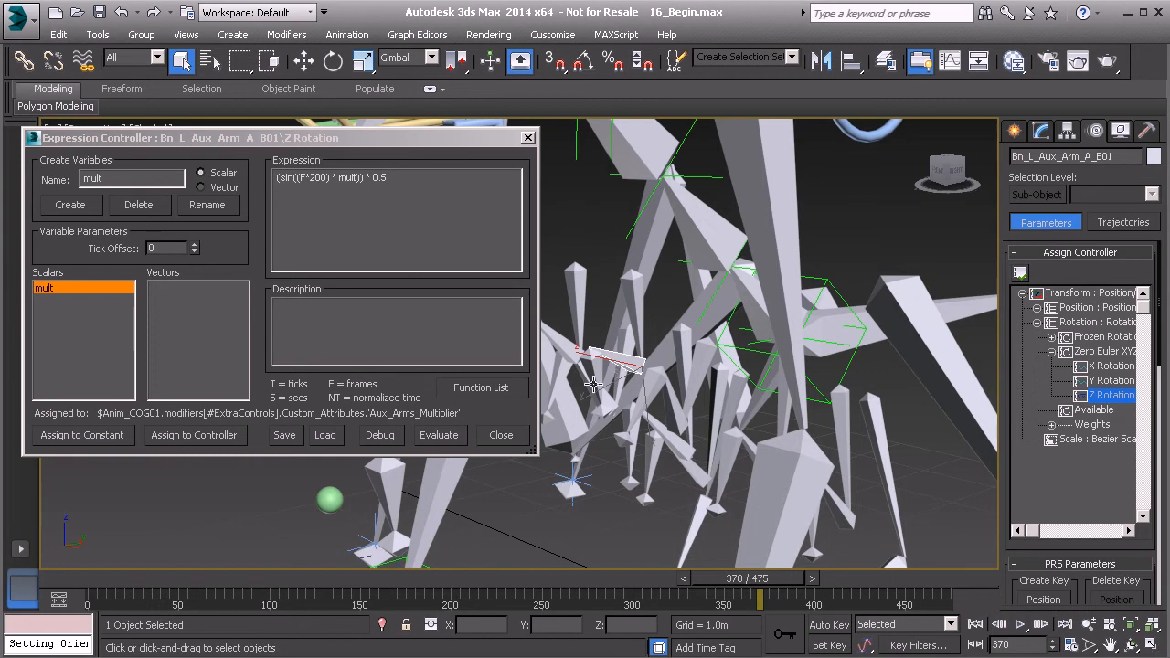
{"action": "left_click", "coordinate": [282, 186]}
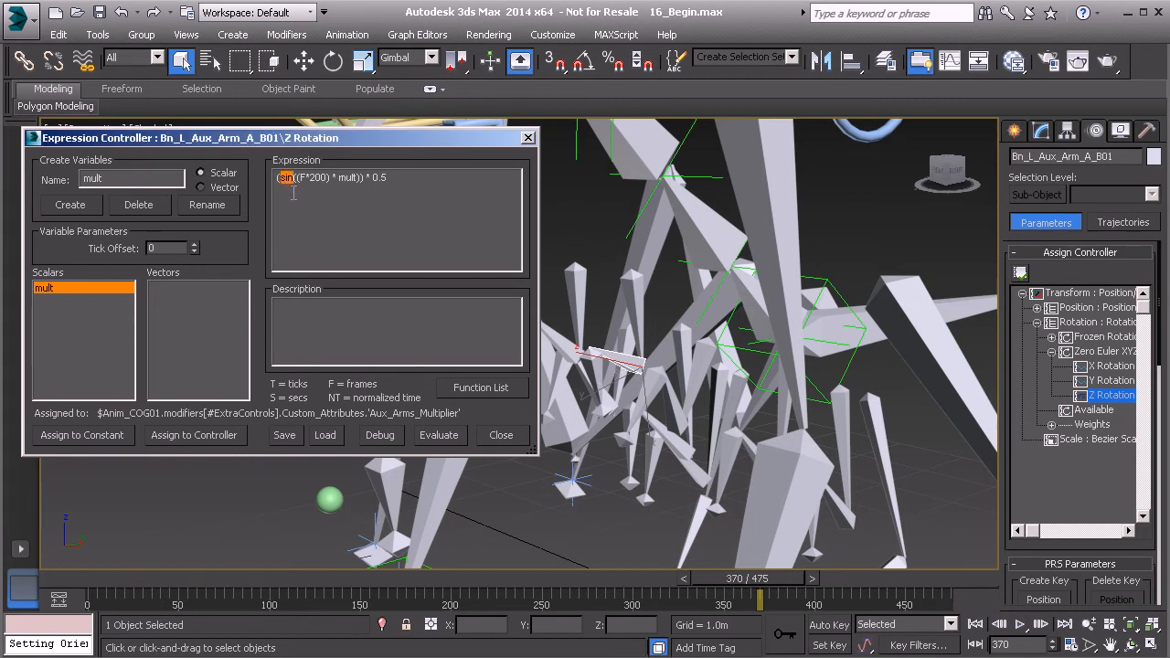
{"action": "type", "text": "cos"}
{"action": "left_click", "coordinate": [432, 436]}
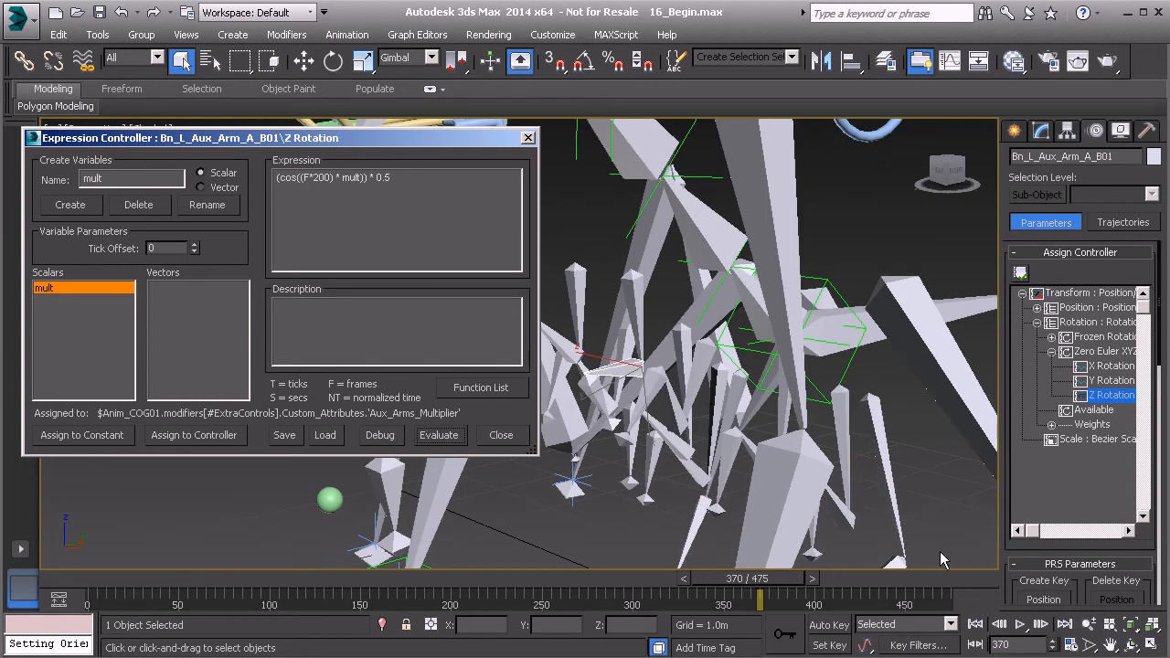
{"action": "left_click", "coordinate": [1041, 627]}
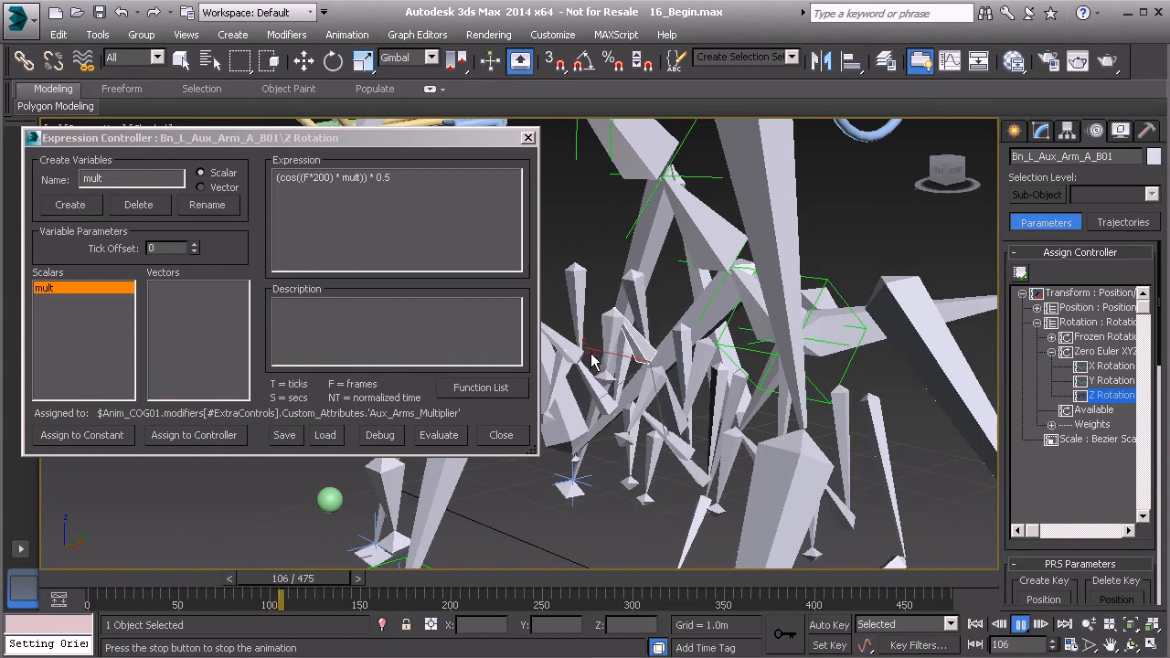
- Stop playback and select Anim_COG01 to show its custom attributes
{"action": "left_click", "coordinate": [1021, 627]}
{"action": "scroll", "coordinate": [762, 393], "scroll_direction": "down", "scroll_amount": 5}
{"action": "middle_click_drag", "start_coordinate": [801, 291], "coordinate": [760, 331]}
{"action": "left_click", "coordinate": [766, 300]}
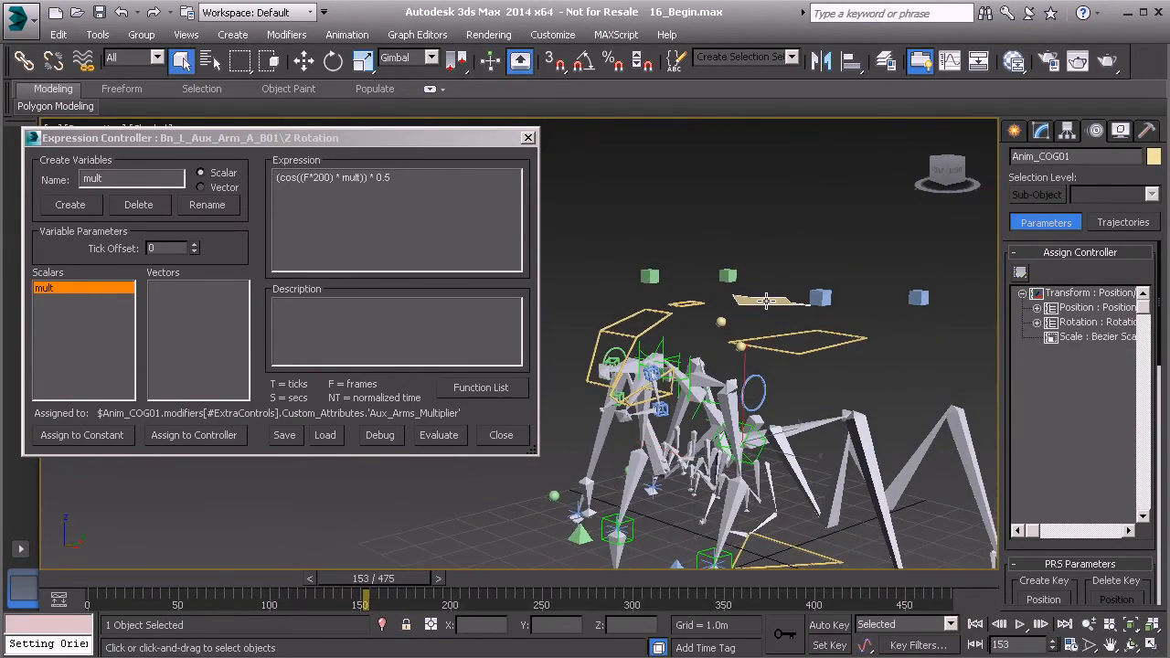
{"action": "middle_click_drag", "start_coordinate": [753, 386], "coordinate": [737, 369]}
{"action": "scroll", "coordinate": [737, 368], "scroll_direction": "up", "scroll_amount": 3}
{"action": "left_click", "coordinate": [1038, 133]}
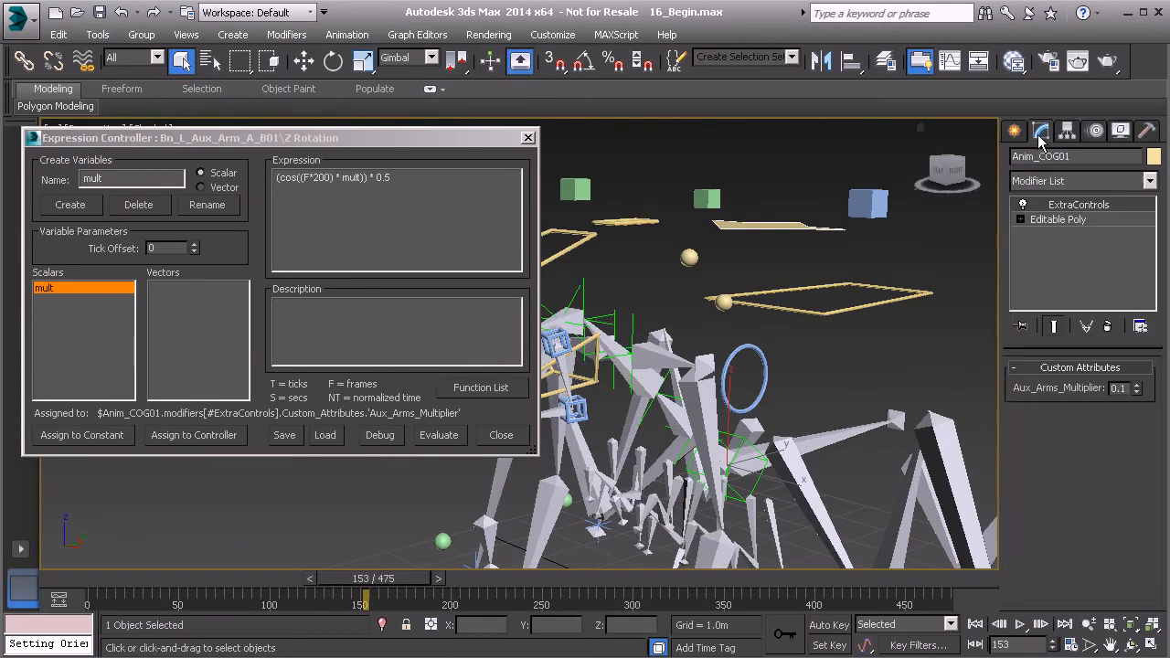
- Bring the B01 expression editor forward and reselect the left aux arm bone B01
{"action": "middle_click_drag", "start_coordinate": [839, 420], "coordinate": [840, 345]}
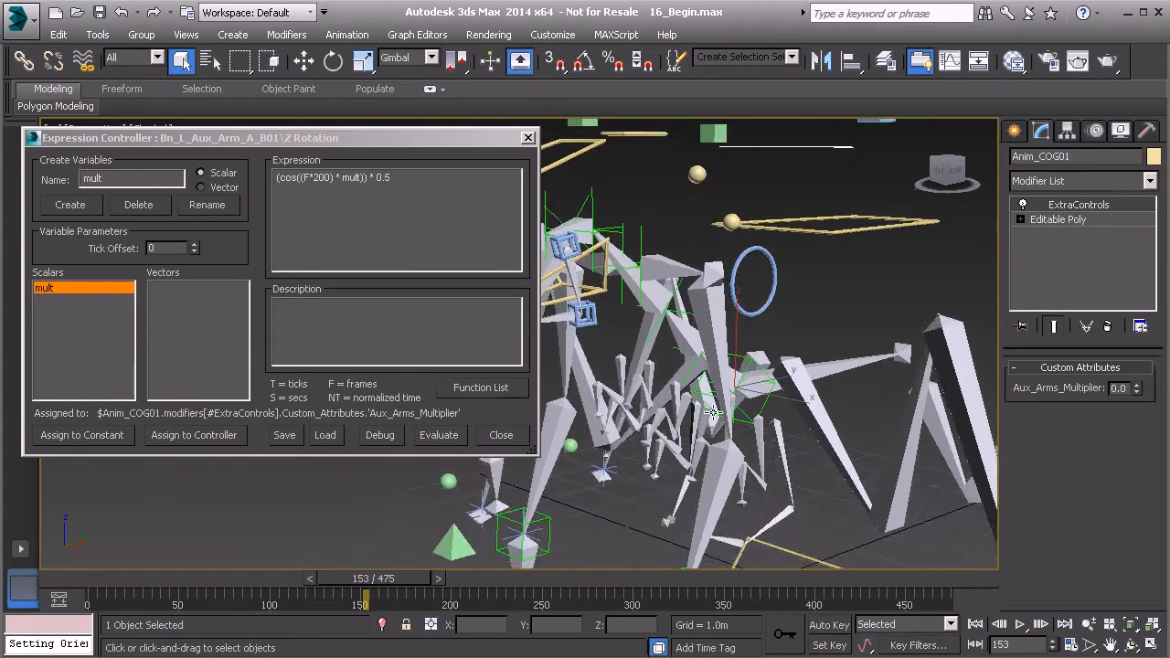
{"action": "scroll", "coordinate": [711, 413], "scroll_direction": "up", "scroll_amount": 3}
{"action": "middle_click_drag", "start_coordinate": [675, 431], "coordinate": [676, 414]}
{"action": "middle_click_drag", "start_coordinate": [620, 346], "coordinate": [661, 343]}
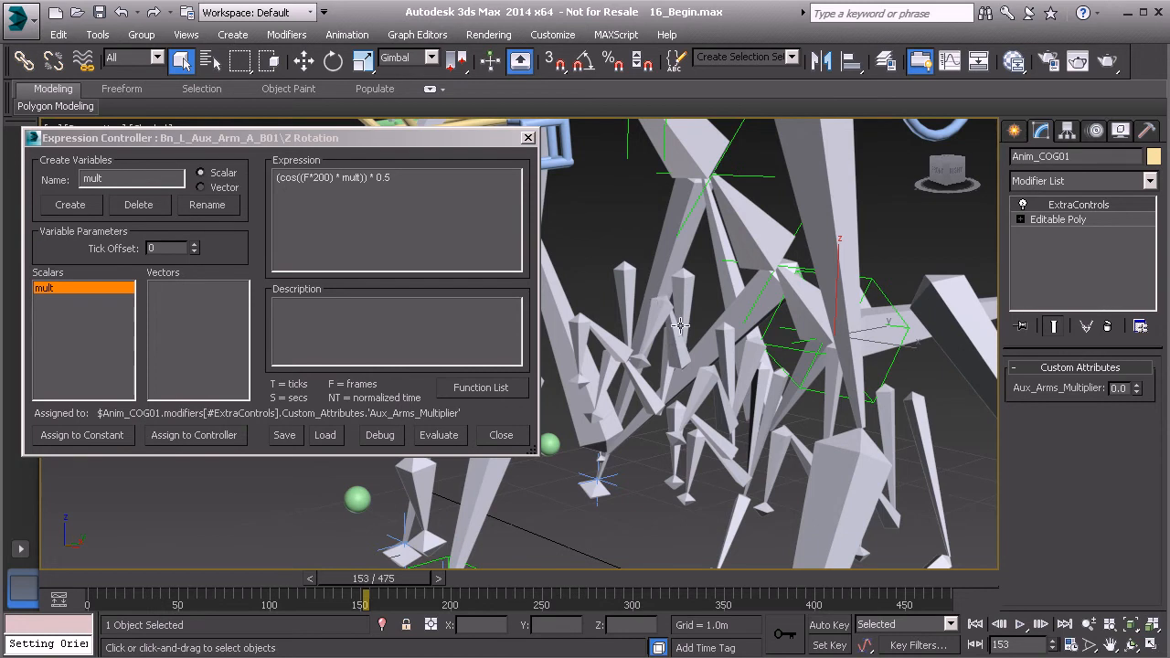
{"action": "left_click", "coordinate": [360, 156]}
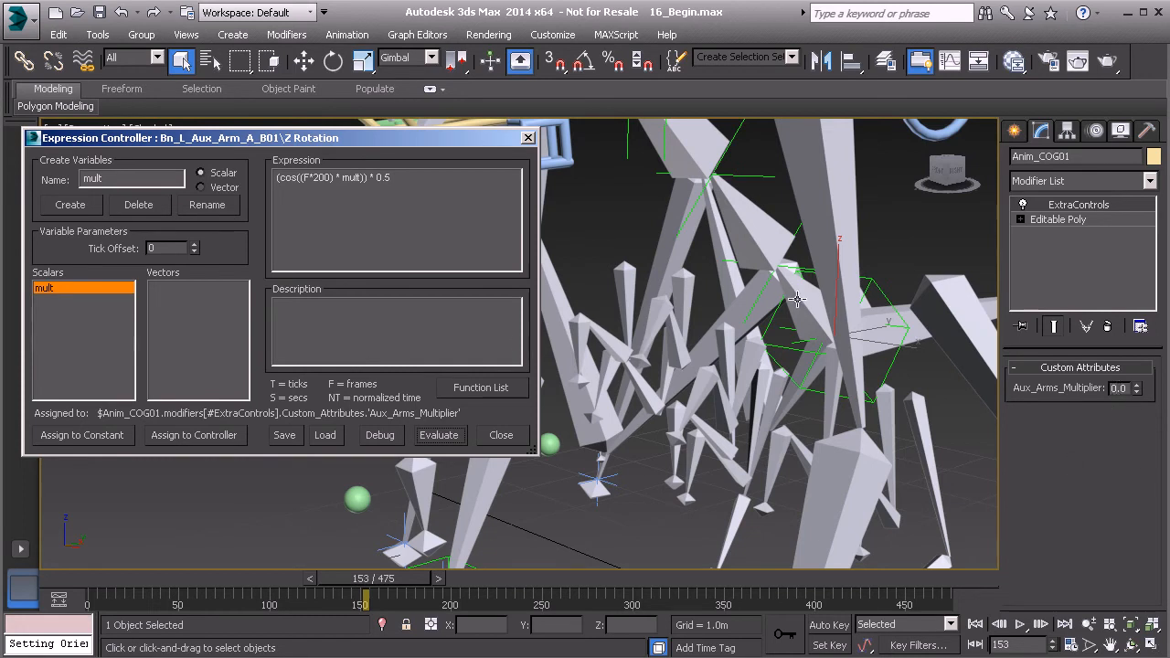
{"action": "left_click", "coordinate": [680, 350]}
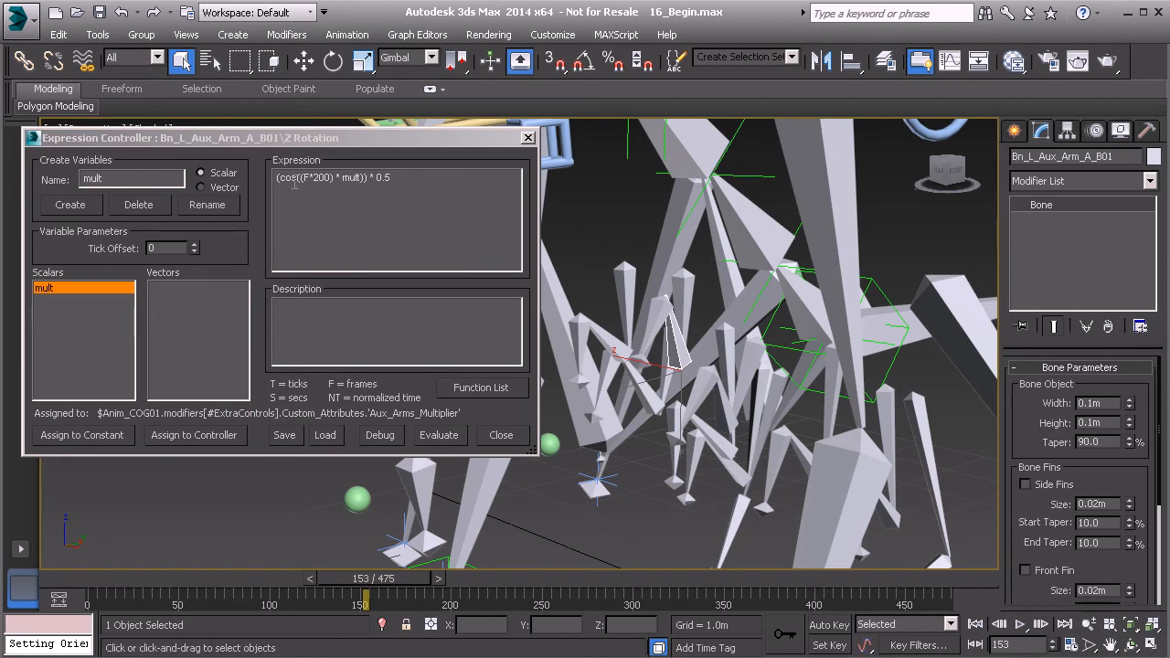
{"action": "left_click_drag", "start_coordinate": [277, 178], "coordinate": [409, 186]}
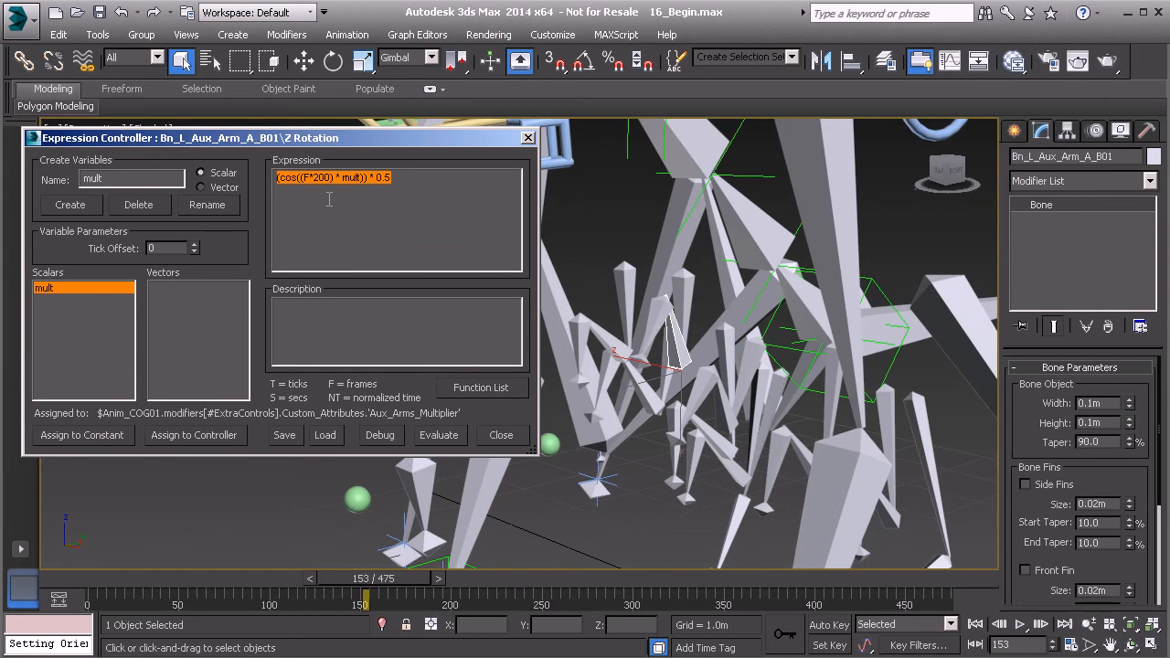
{"action": "left_click_drag", "start_coordinate": [393, 143], "coordinate": [411, 143]}
{"action": "left_click", "coordinate": [414, 205]}
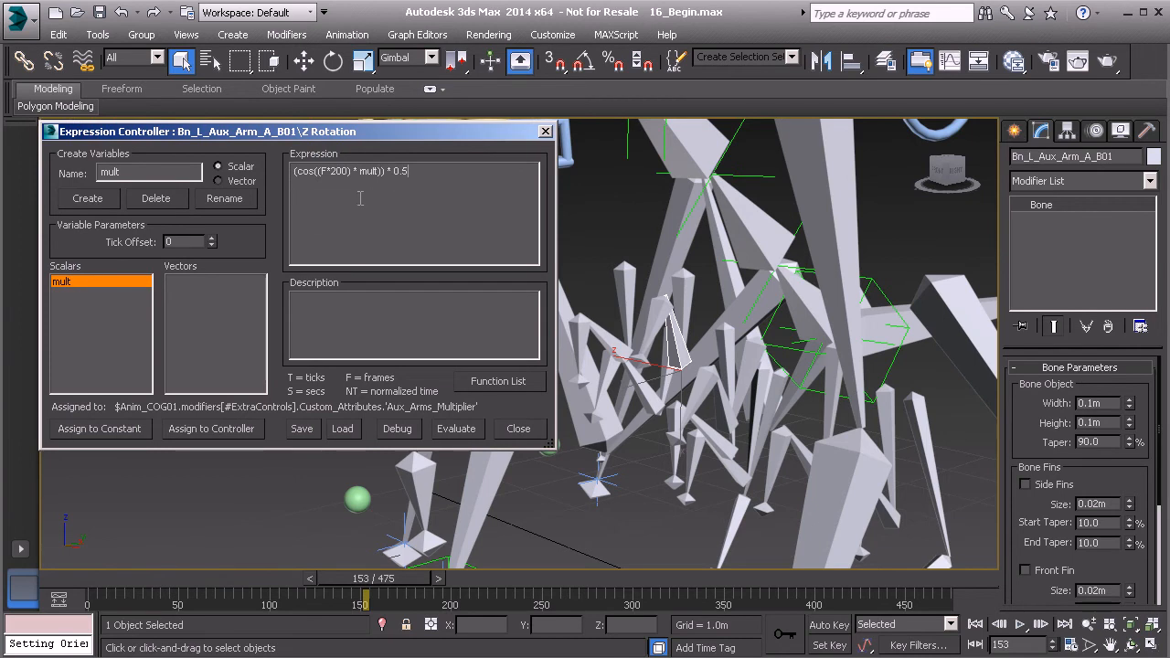
{"action": "left_click_drag", "start_coordinate": [294, 175], "coordinate": [442, 180]}
{"action": "left_click", "coordinate": [420, 184]}
{"action": "left_click", "coordinate": [499, 382]}
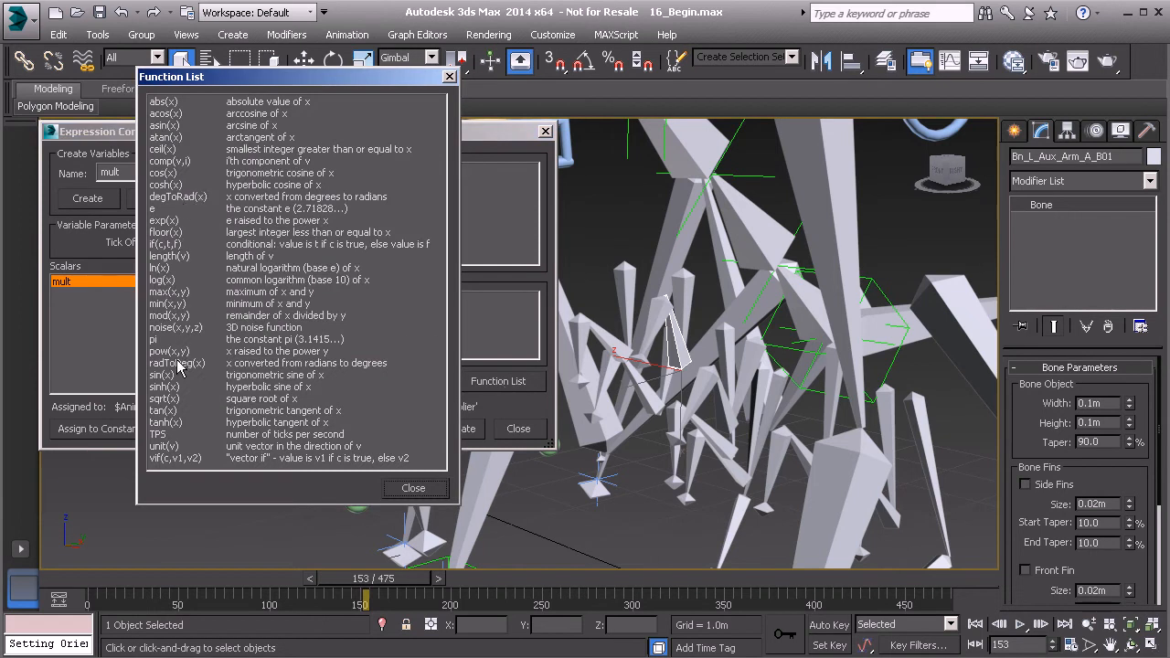
{"action": "left_click", "coordinate": [168, 245]}
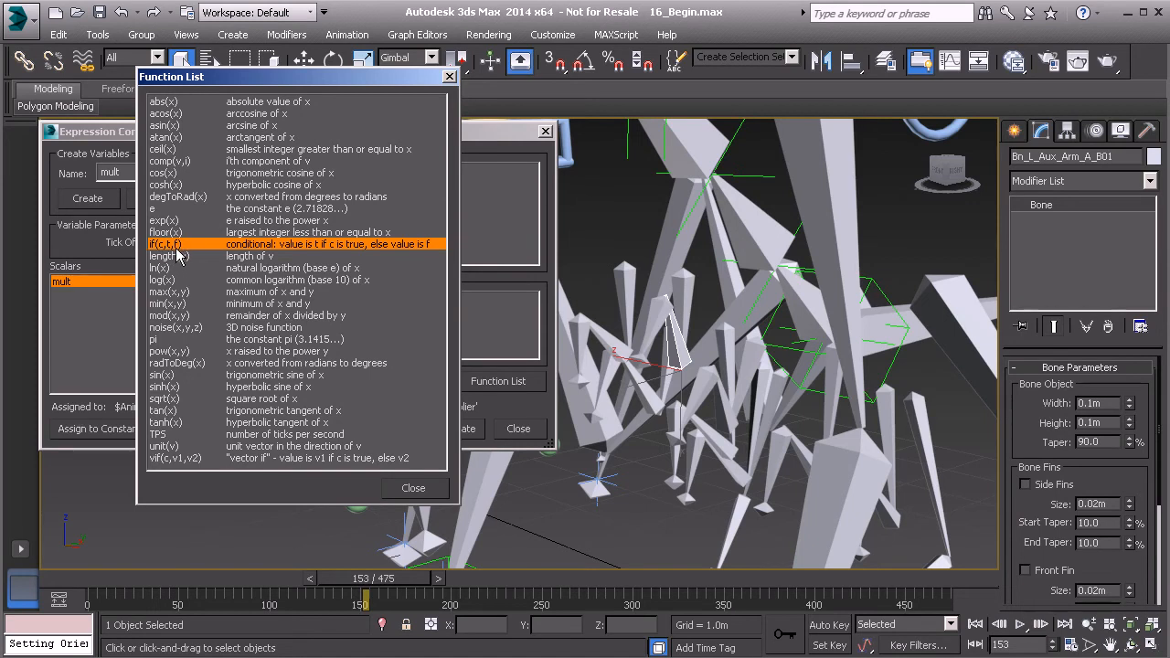
{"action": "left_click", "coordinate": [449, 76]}
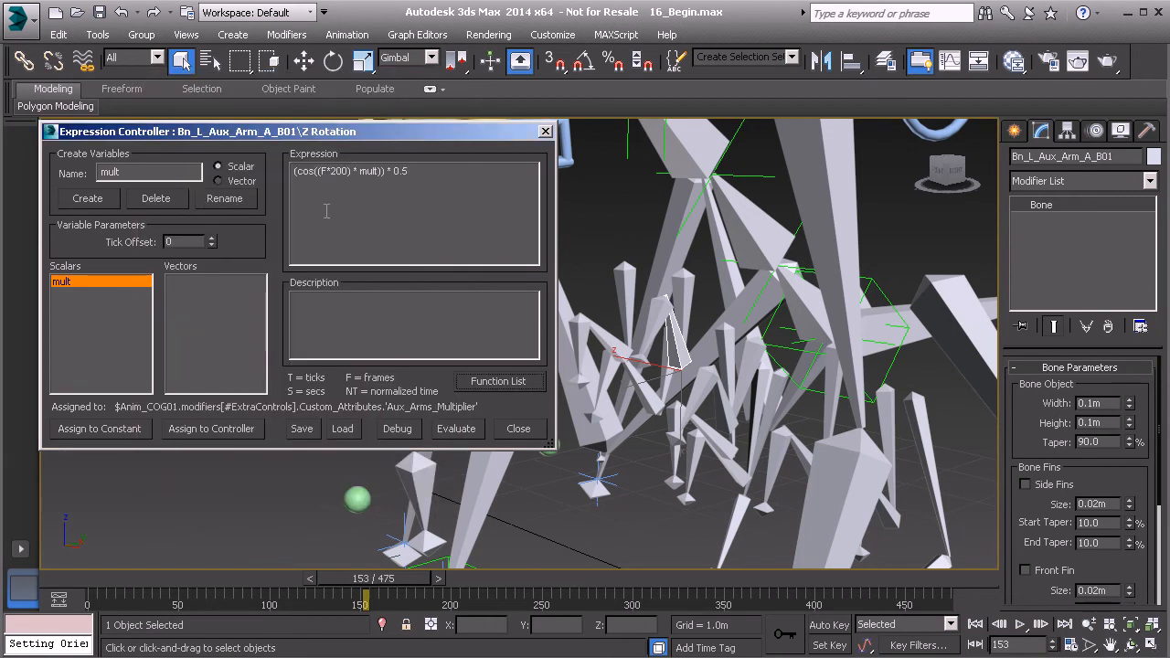
- Type the condition if(mult > 0, in front of the cosine expression
{"action": "type", "text": "("}
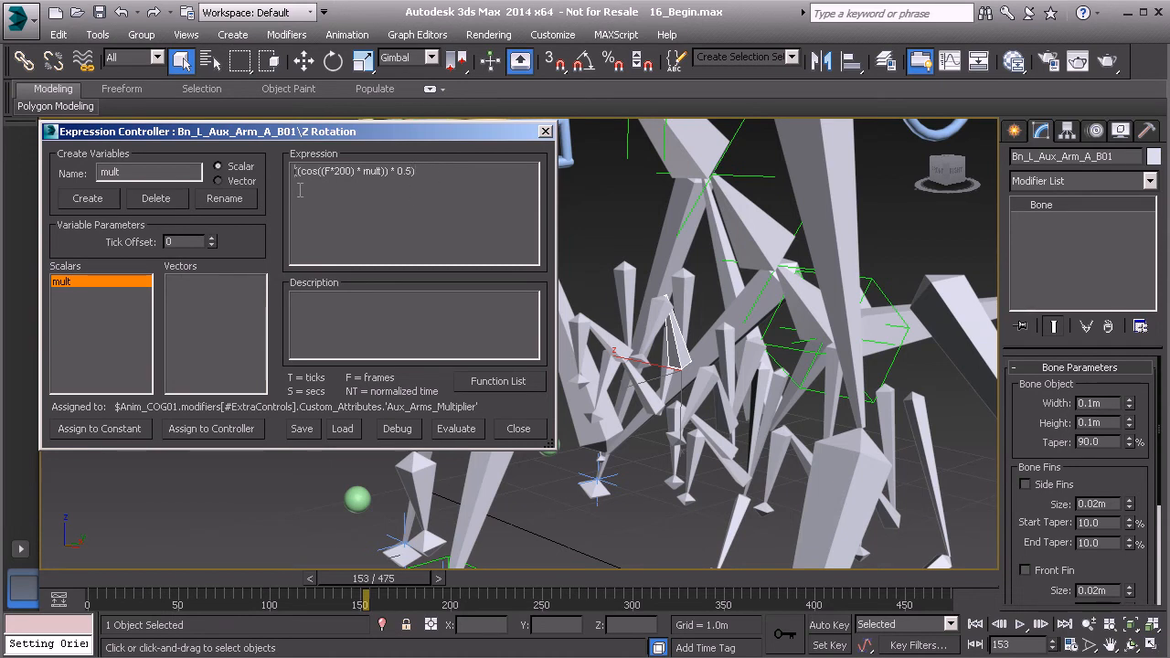
{"action": "key", "text": "BackSpace"}
{"action": "type", "text": "if("}
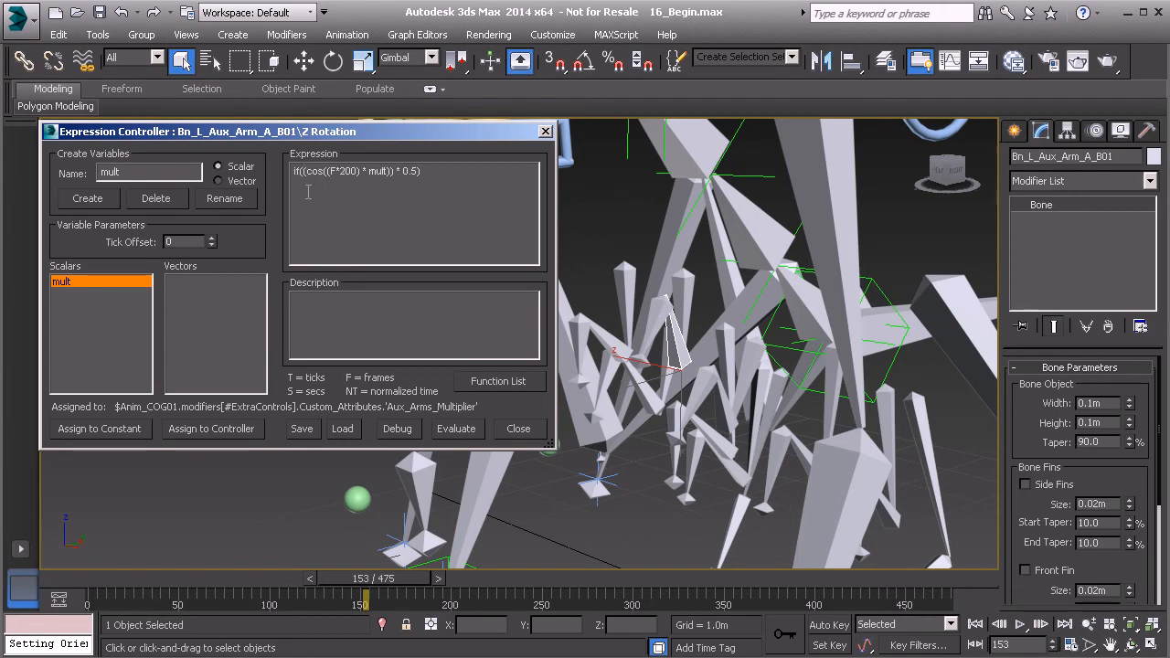
{"action": "type", "text": "mult*"}
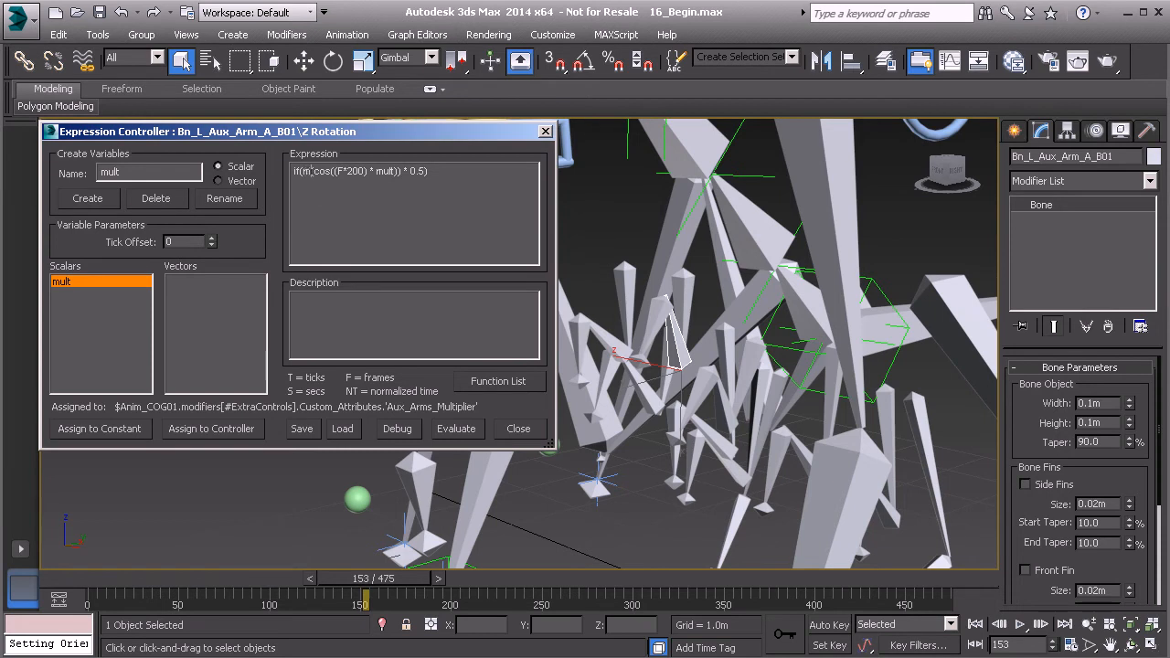
{"action": "key", "text": "BackSpace"}
{"action": "type", "text": "> 0, ("}
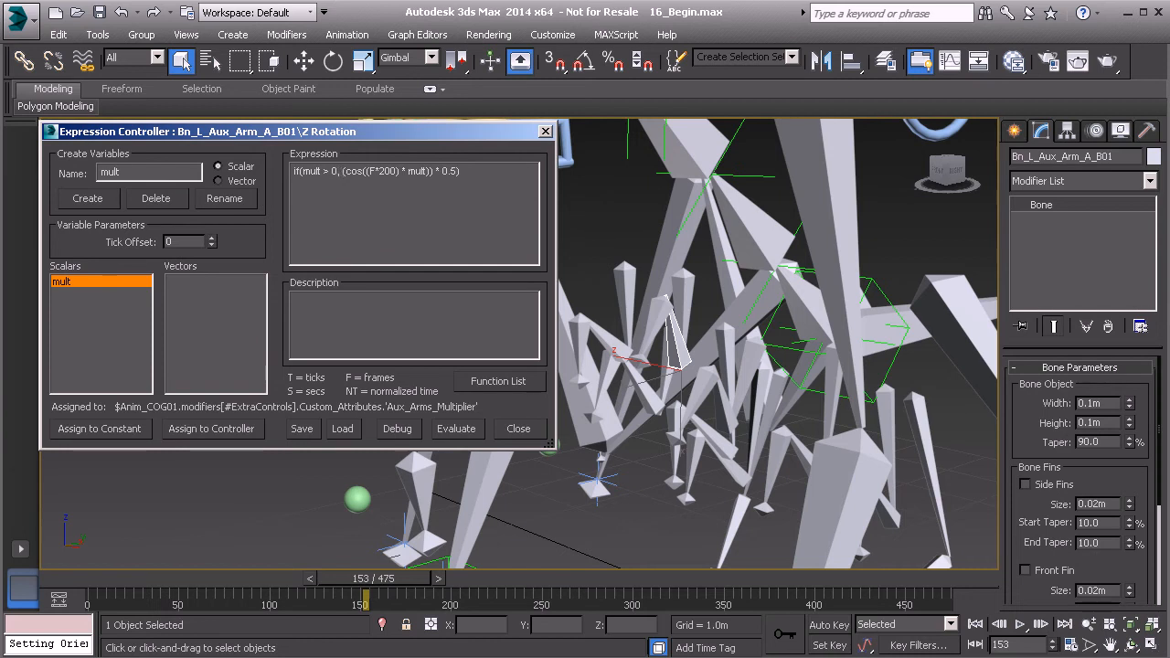
- Complete the expression as if(mult > 0, (cos((F*200) * mult)) * 0.5, 0) and evaluate it
{"action": "left_click_drag", "start_coordinate": [303, 171], "coordinate": [331, 176]}
{"action": "left_click", "coordinate": [326, 172]}
{"action": "left_click_drag", "start_coordinate": [344, 171], "coordinate": [456, 187]}
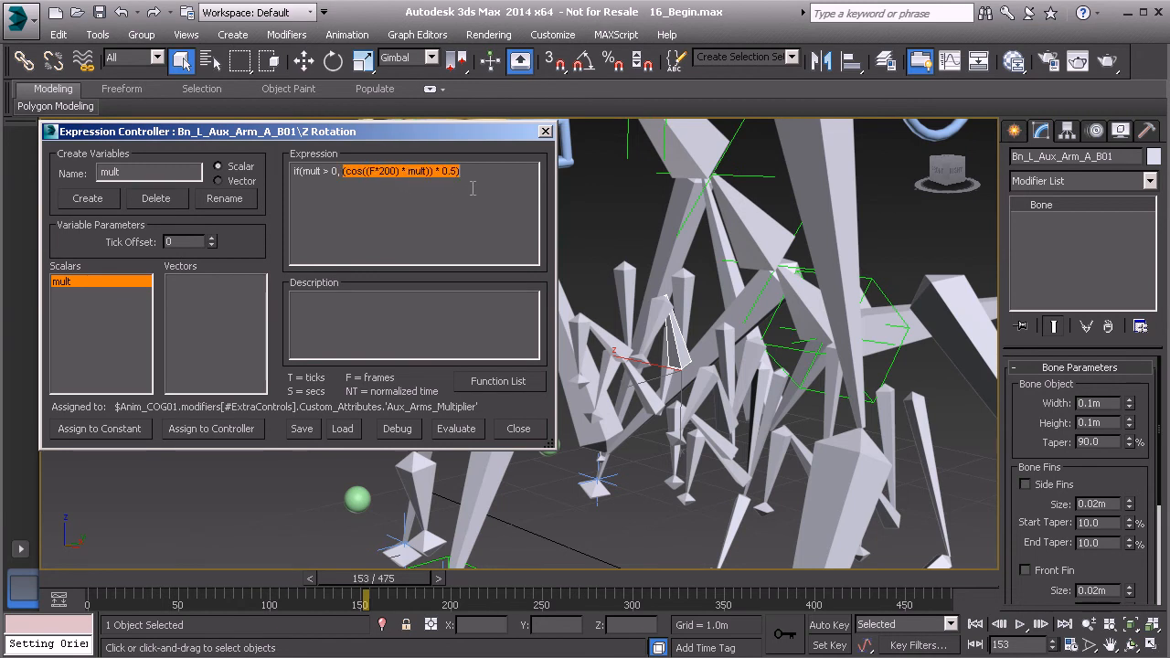
{"action": "left_click", "coordinate": [458, 178]}
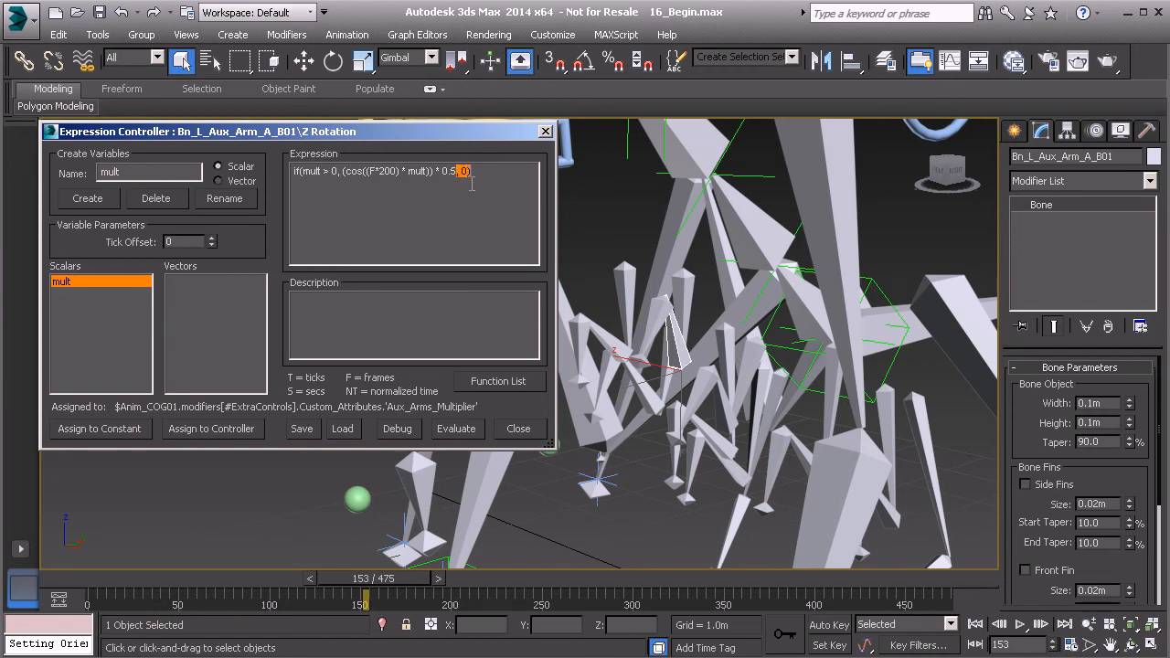
{"action": "left_click", "coordinate": [506, 172]}
{"action": "left_click_drag", "start_coordinate": [436, 135], "coordinate": [420, 137]}
{"action": "left_click", "coordinate": [444, 432]}
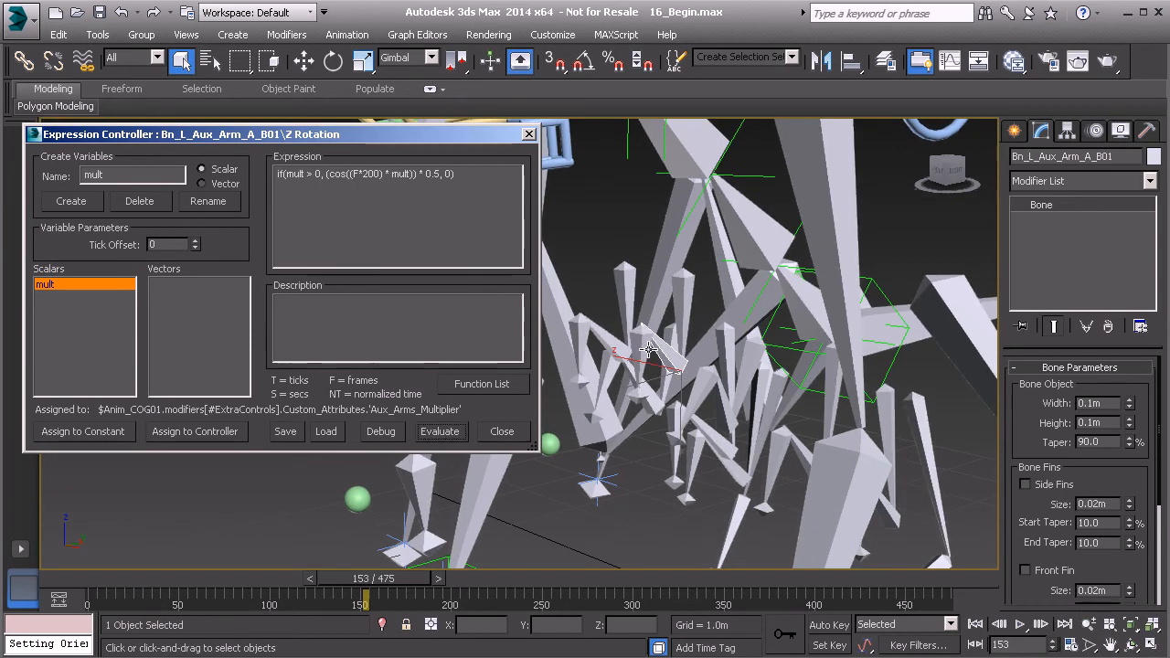
- Select Anim_COG01 and set its Aux_Arms_Multiplier to 0.1
{"action": "middle_click_drag", "start_coordinate": [640, 359], "coordinate": [783, 320], "text": "alt"}
{"action": "middle_click_drag", "start_coordinate": [822, 247], "coordinate": [783, 314]}
{"action": "left_click", "coordinate": [831, 199]}
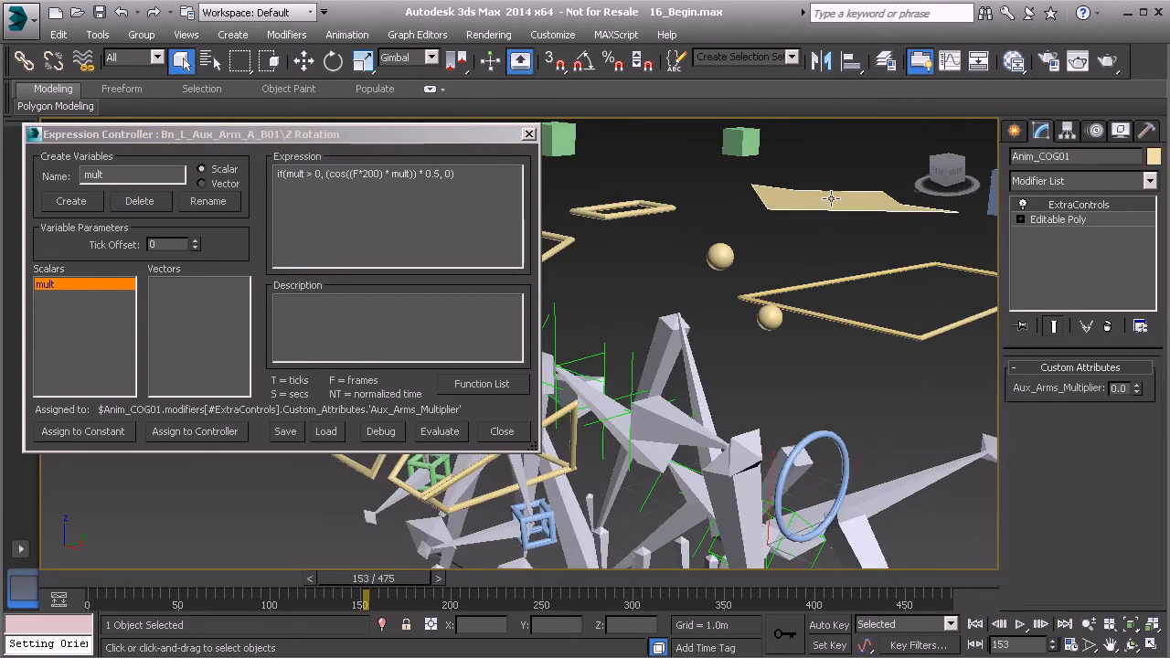
{"action": "middle_click_drag", "start_coordinate": [772, 377], "coordinate": [789, 259]}
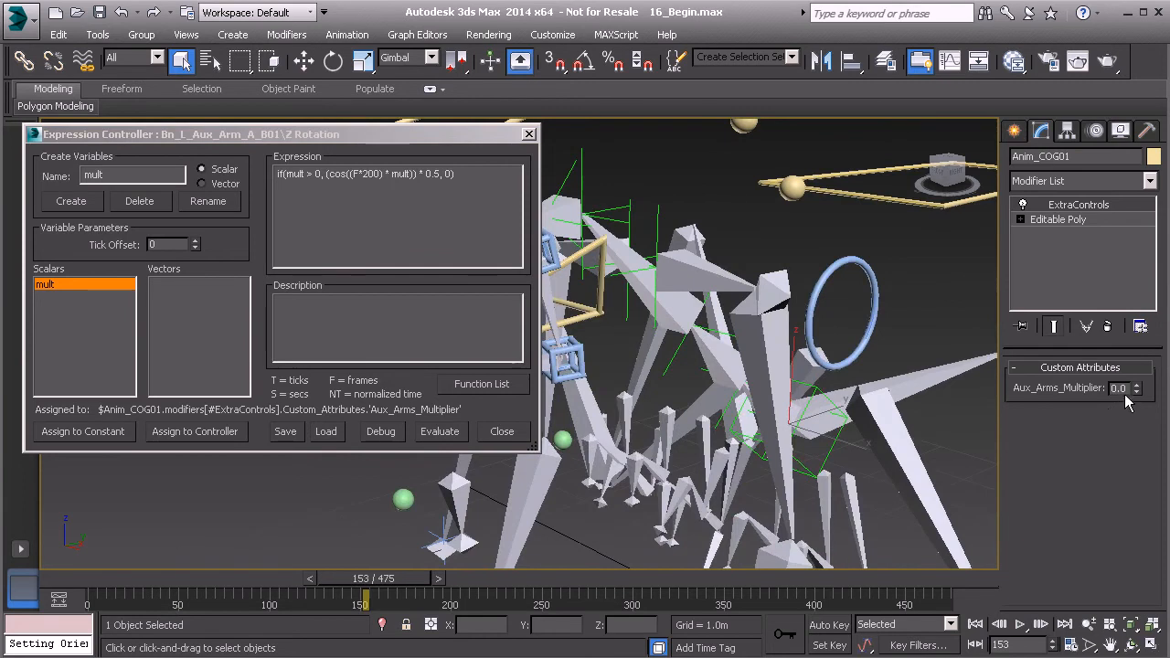
{"action": "type", "text": "3"}
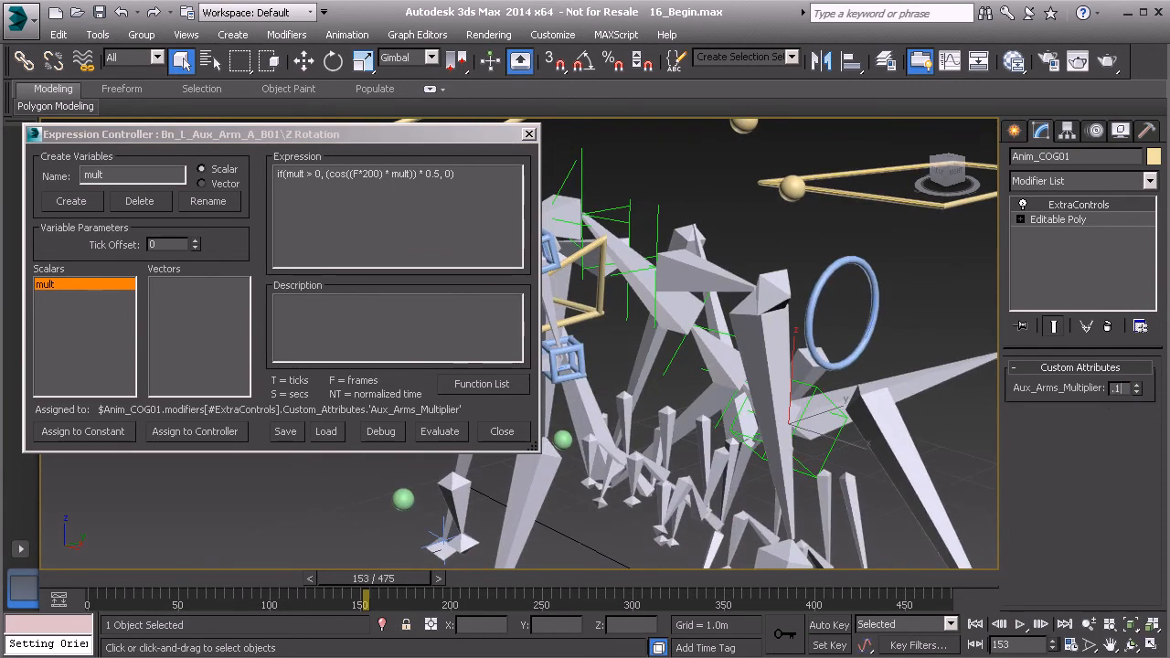
{"action": "type", "text": ".1"}
{"action": "middle_click_drag", "start_coordinate": [751, 515], "coordinate": [734, 459], "text": "alt"}
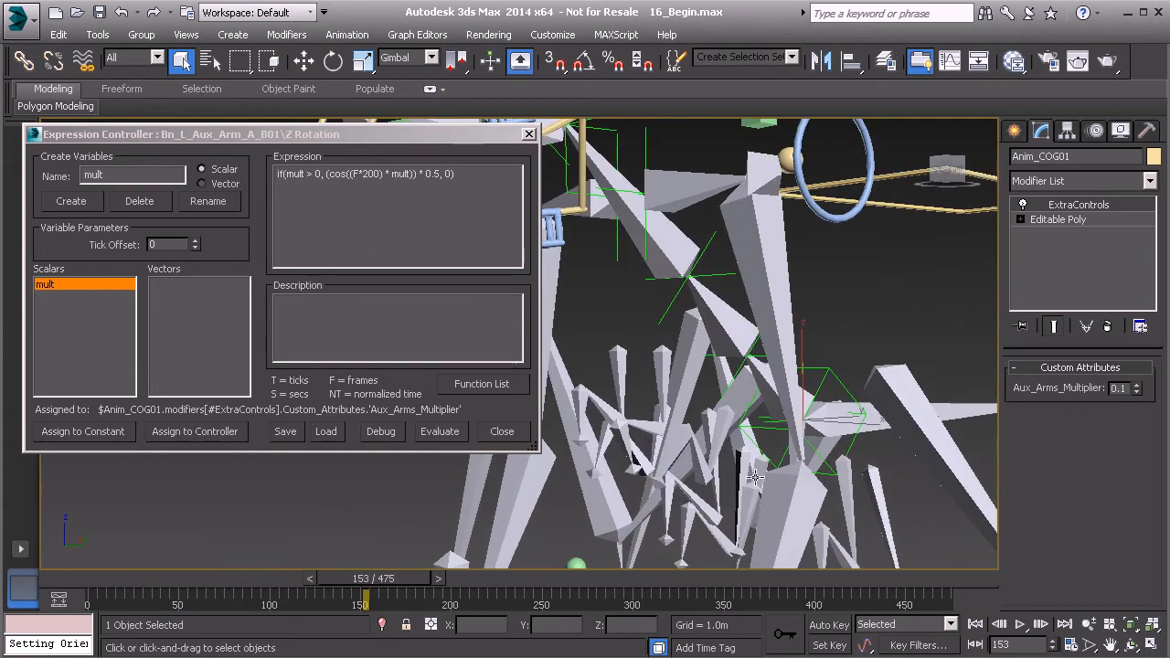
- Play the animation, stop at frame 327, and select the whole expression text
{"action": "left_click", "coordinate": [1020, 624]}
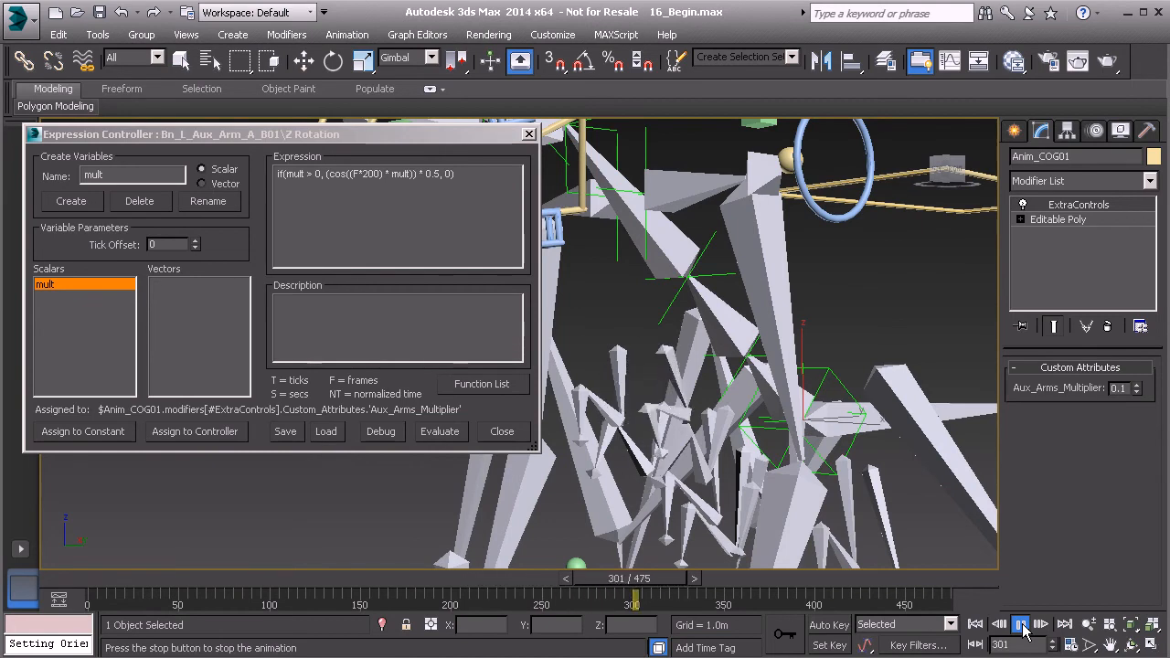
{"action": "left_click", "coordinate": [1020, 625]}
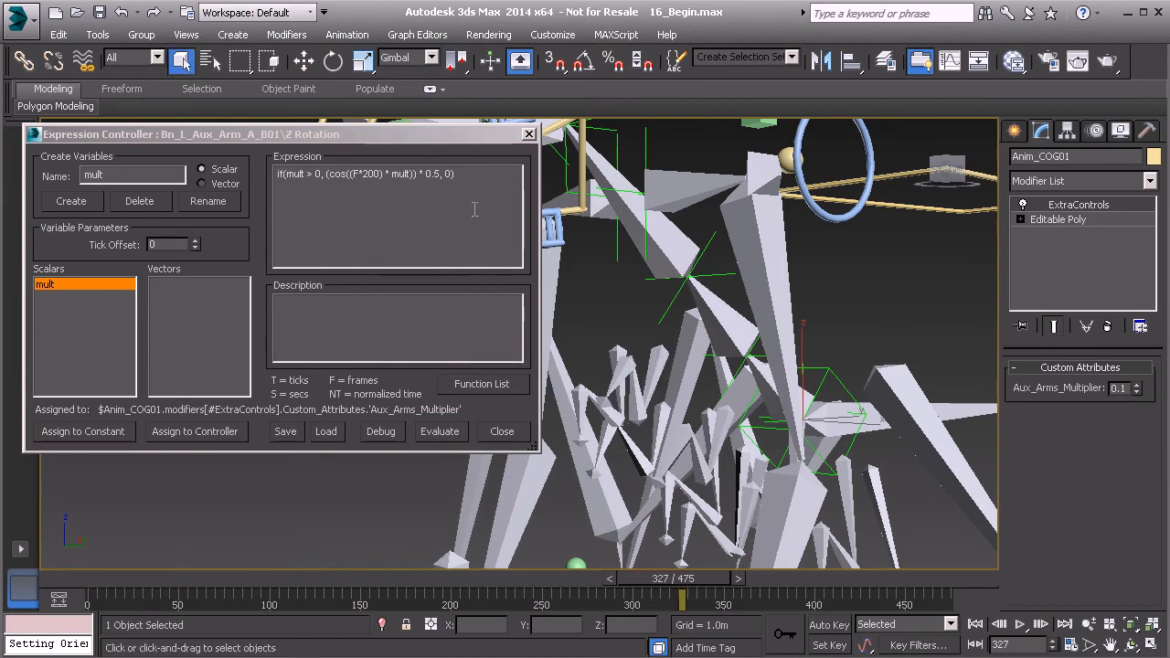
{"action": "left_click_drag", "start_coordinate": [487, 185], "coordinate": [265, 185]}
{"action": "key", "text": "ctrl+c"}
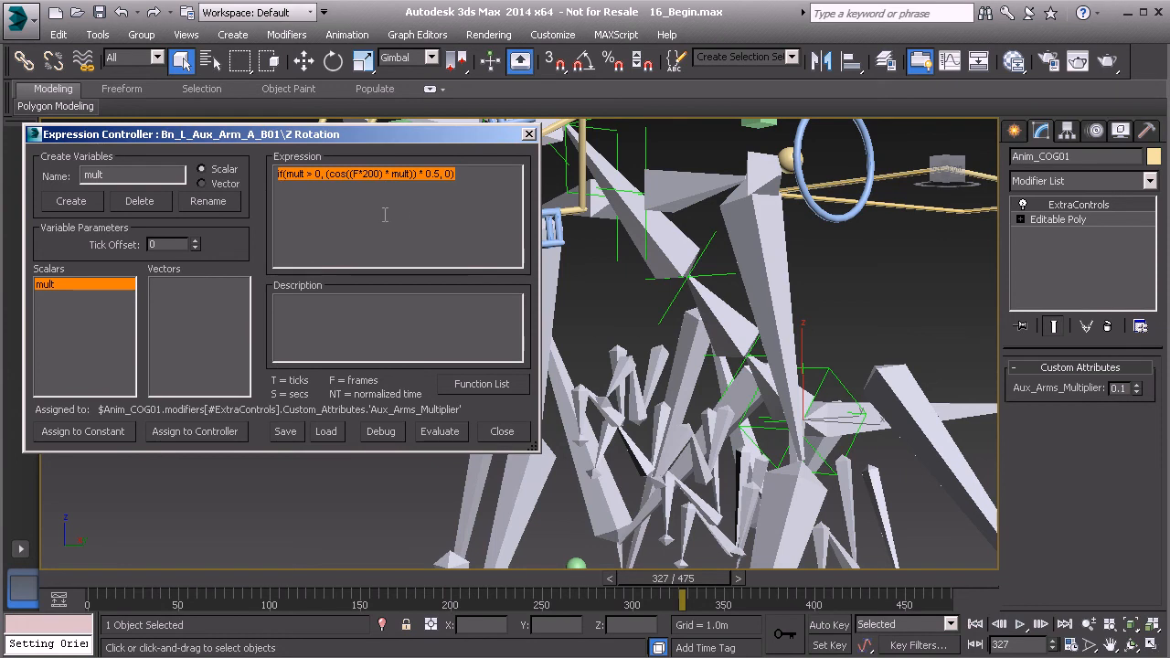
{"action": "middle_click_drag", "start_coordinate": [736, 432], "coordinate": [682, 256], "text": "alt"}
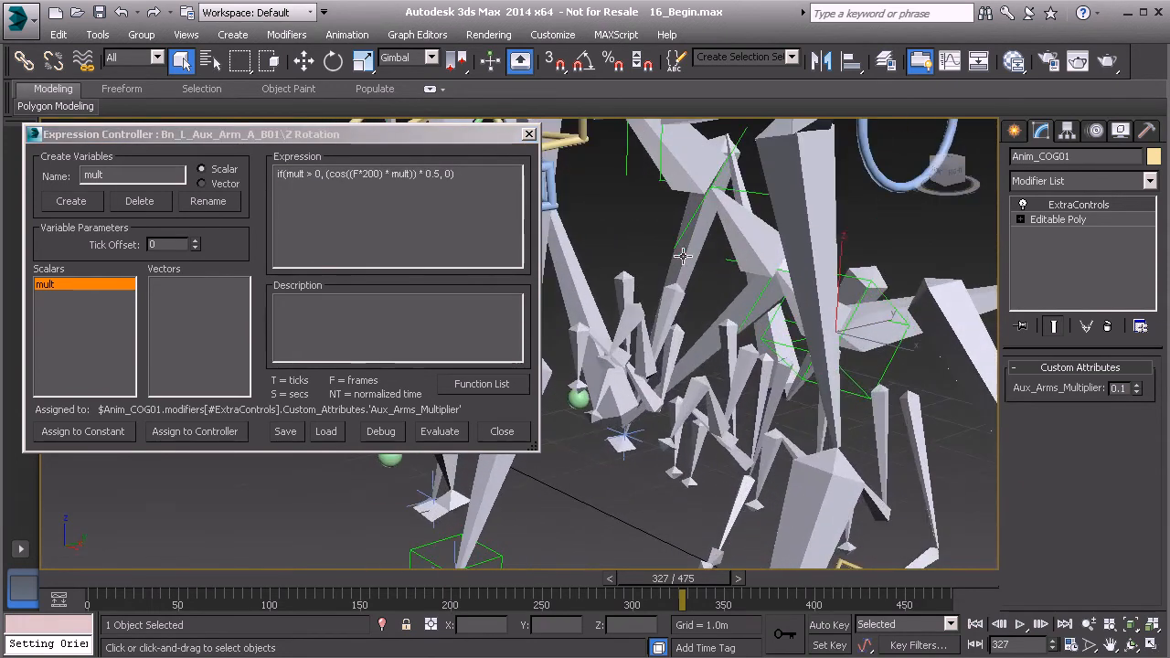
- Select bone C01 and assign a Float Expression controller to its Z Rotation
{"action": "left_click", "coordinate": [623, 337]}
{"action": "middle_click_drag", "start_coordinate": [671, 428], "coordinate": [677, 389], "text": "alt"}
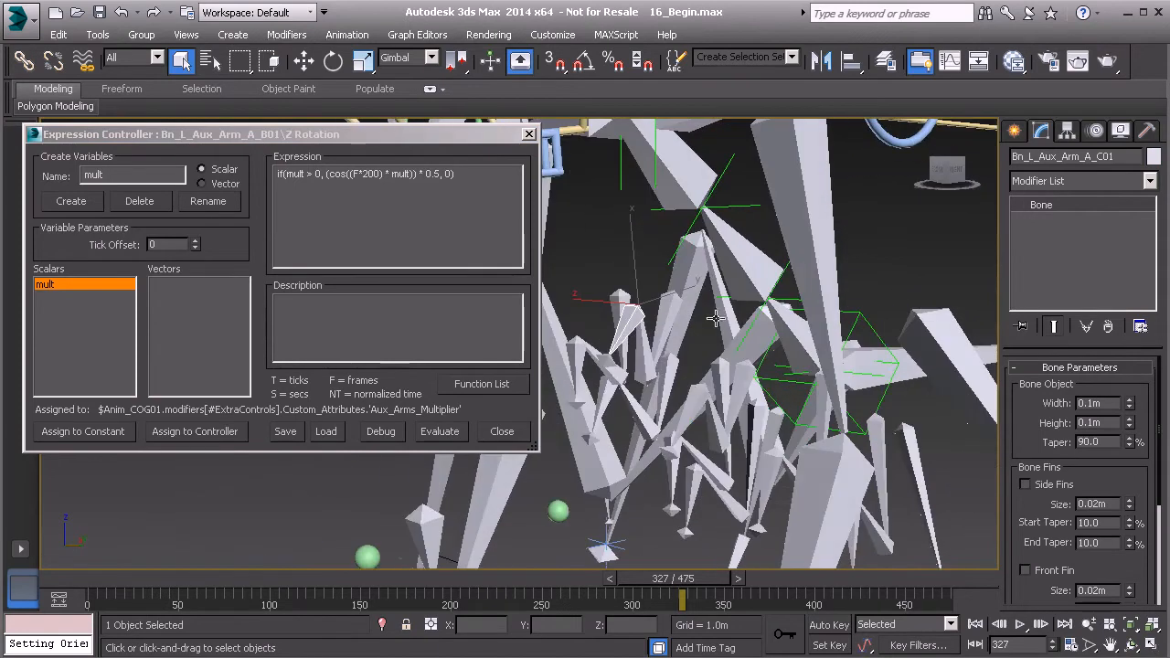
{"action": "middle_click_drag", "start_coordinate": [716, 308], "coordinate": [733, 297]}
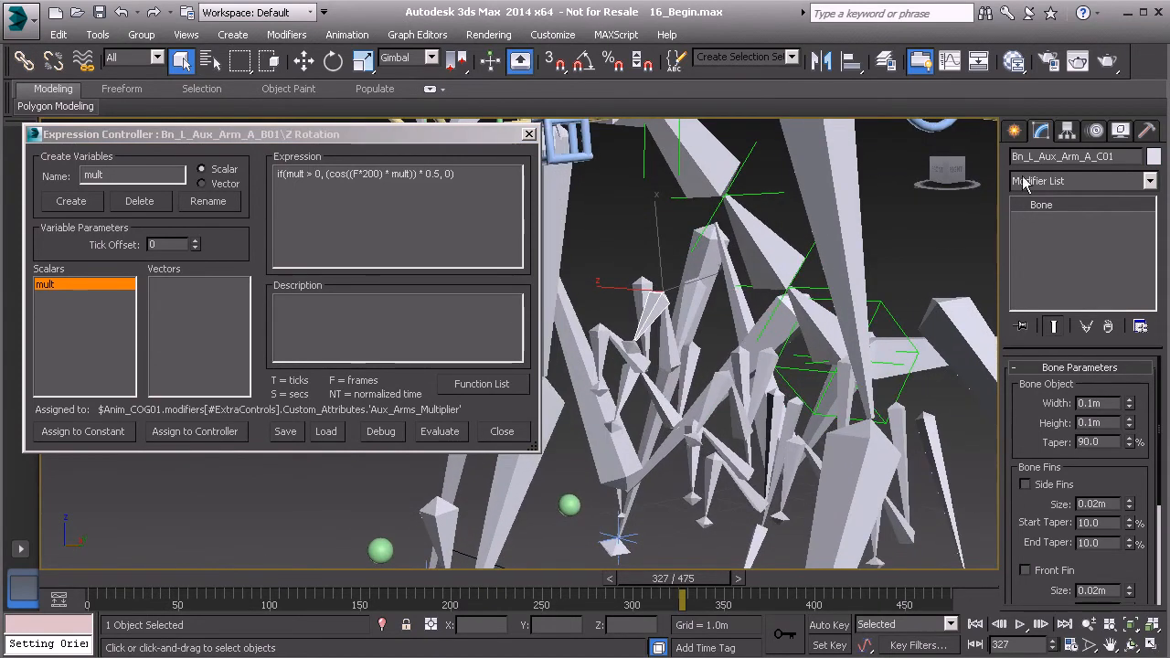
{"action": "left_click", "coordinate": [1093, 131]}
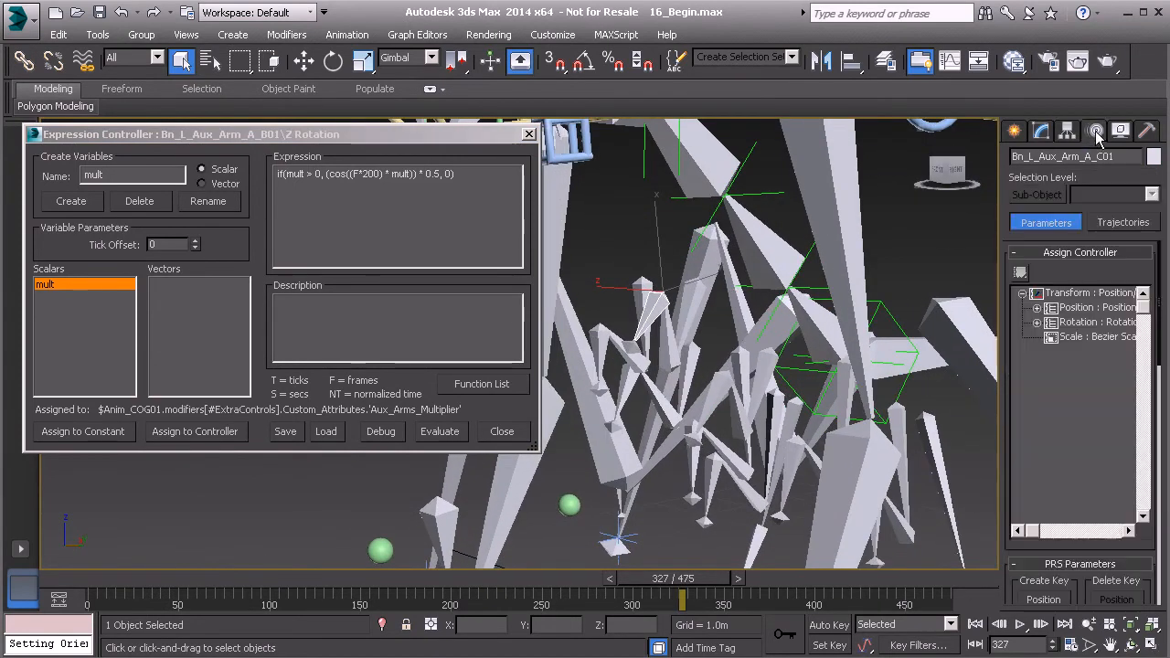
{"action": "left_click", "coordinate": [1036, 321]}
{"action": "left_click", "coordinate": [1051, 351]}
{"action": "left_click", "coordinate": [1090, 395]}
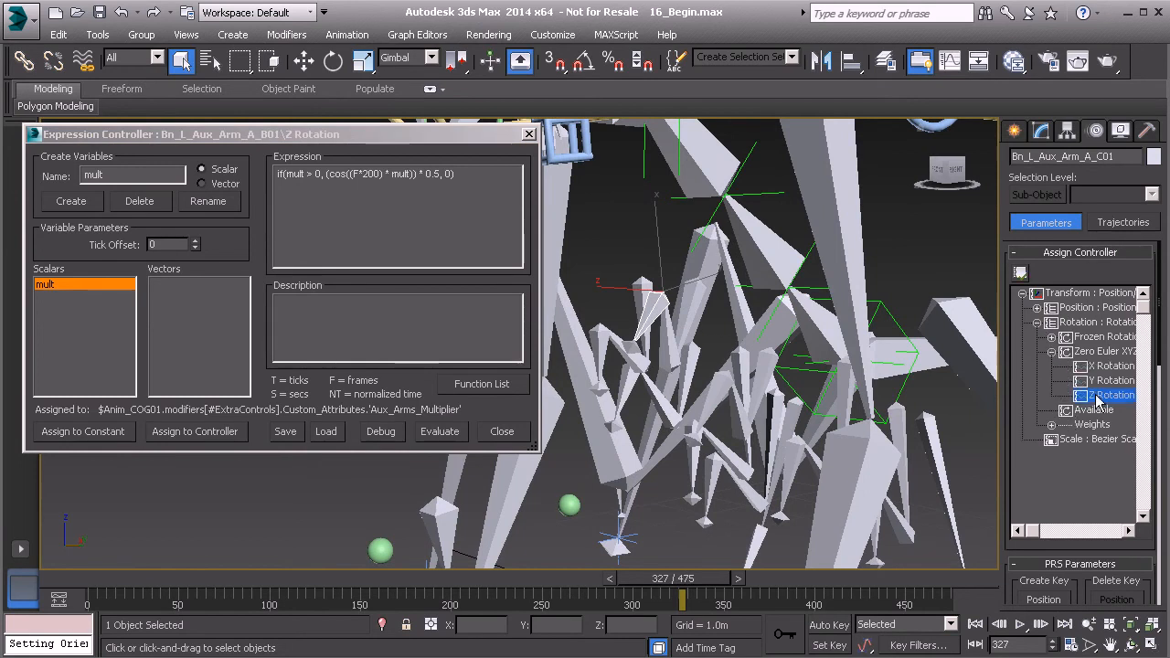
{"action": "left_click", "coordinate": [1020, 273]}
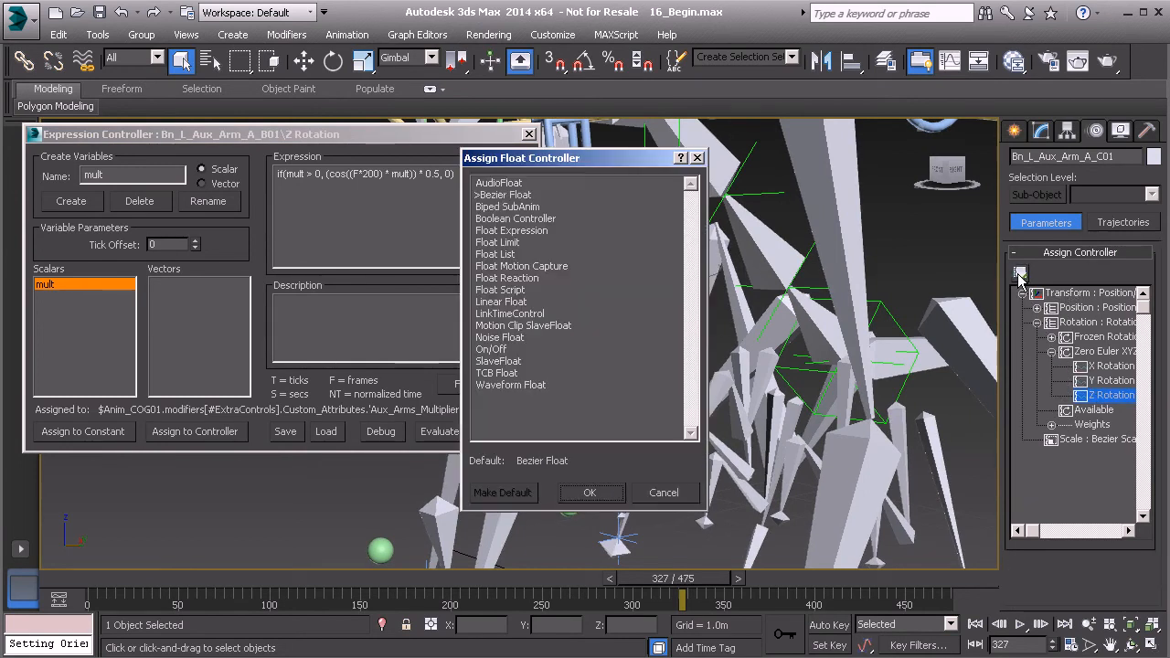
{"action": "left_click", "coordinate": [526, 231]}
{"action": "left_click", "coordinate": [590, 492]}
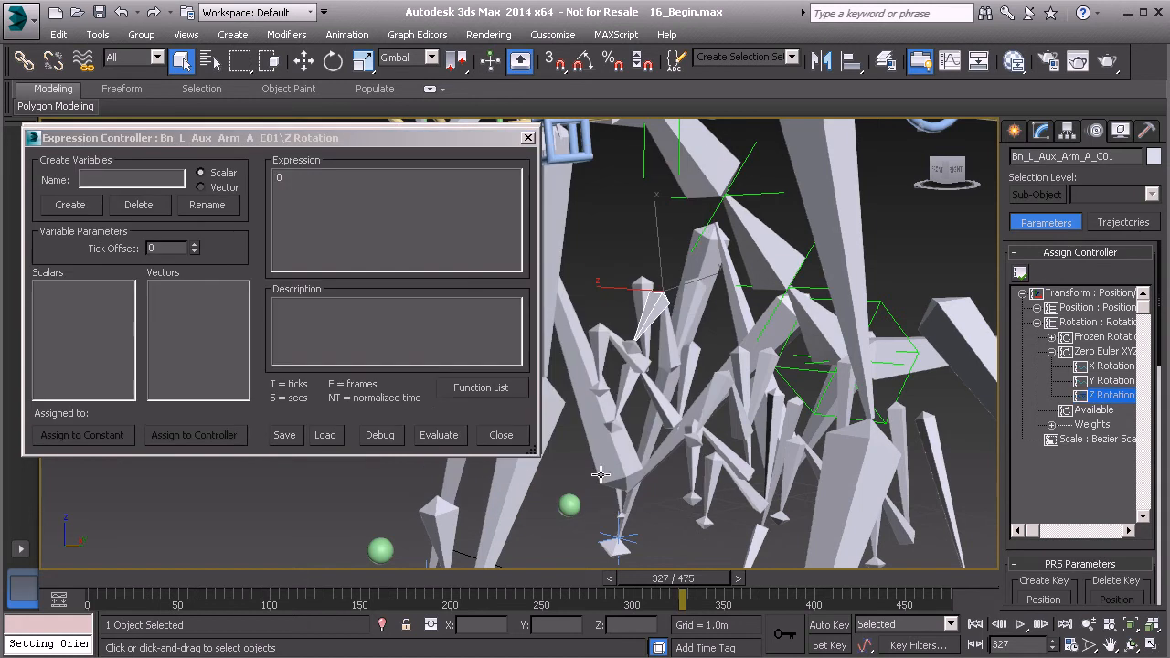
- Close the B01 expression window and paste the conditional cosine expression into C01's
{"action": "left_click", "coordinate": [413, 139]}
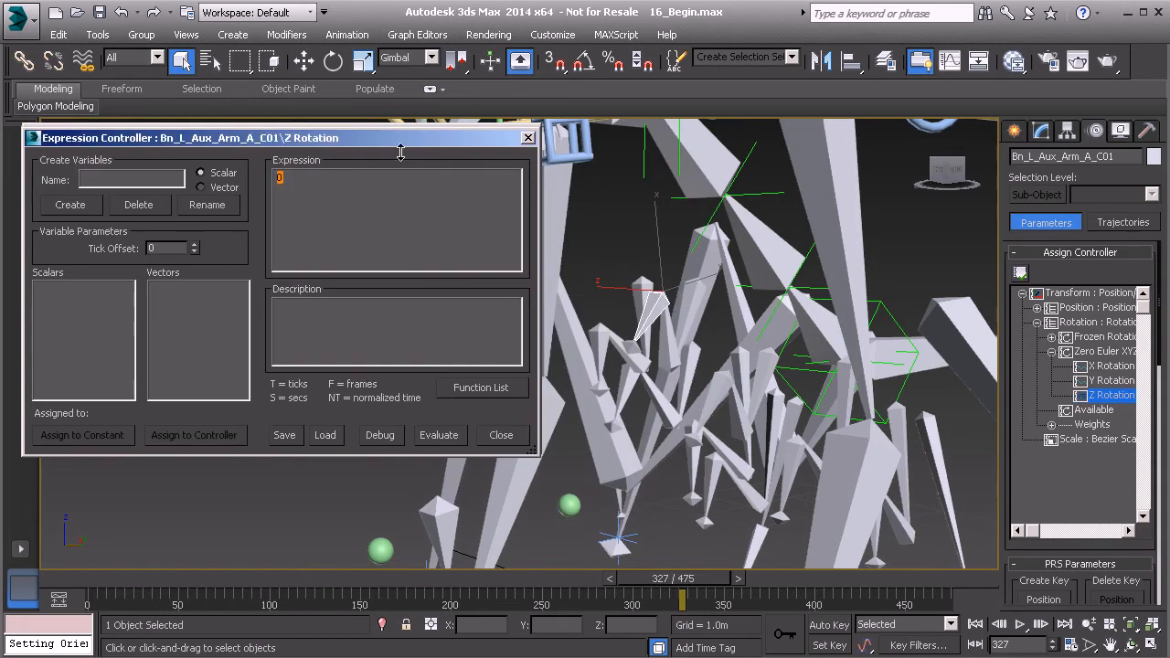
{"action": "left_click_drag", "start_coordinate": [442, 143], "coordinate": [448, 205]}
{"action": "left_click", "coordinate": [529, 135]}
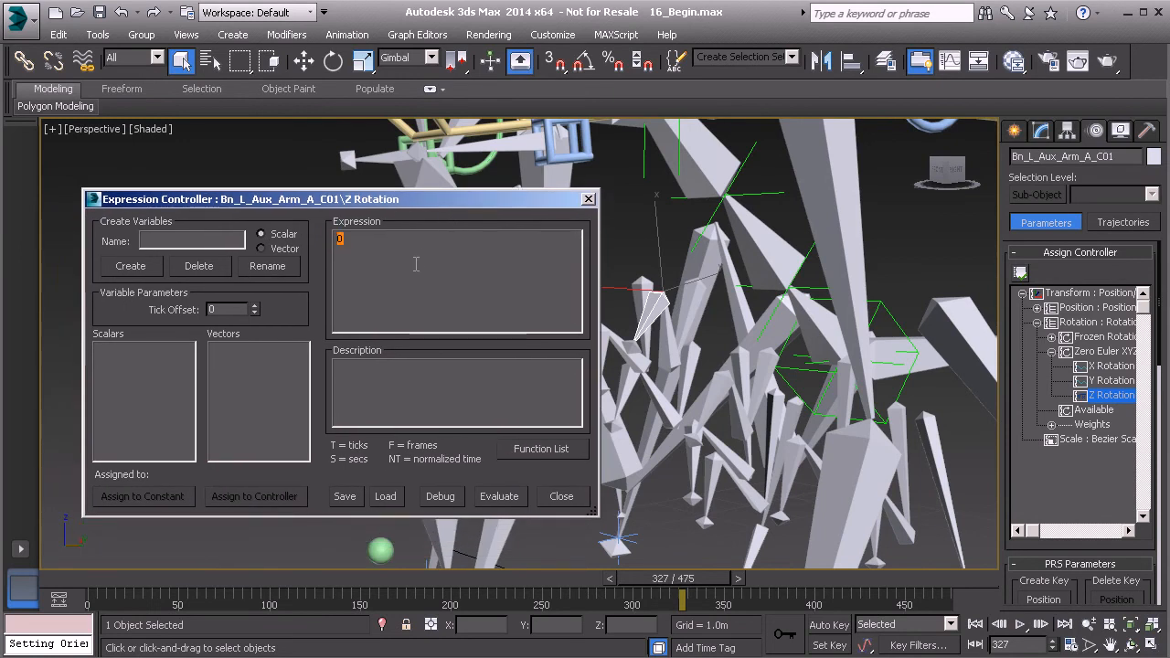
{"action": "key", "text": "ctrl+v"}
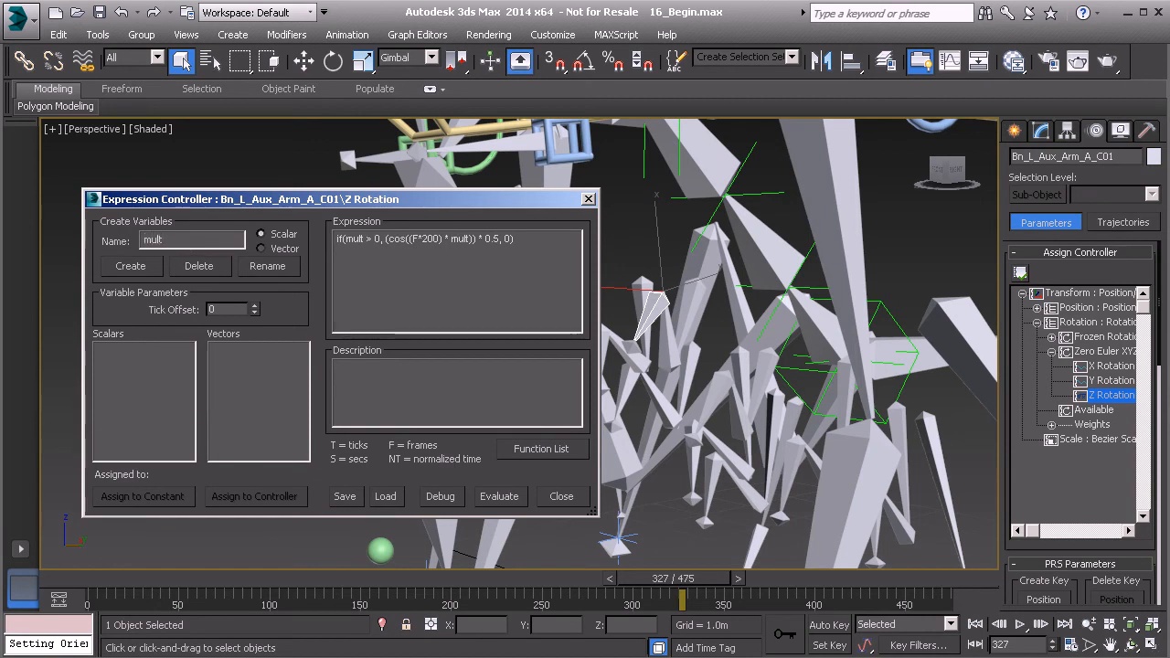
- Create scalar mult for C01, link it to Aux_Arms_Multiplier, and play the animation
{"action": "left_click", "coordinate": [144, 268]}
{"action": "left_click", "coordinate": [267, 498]}
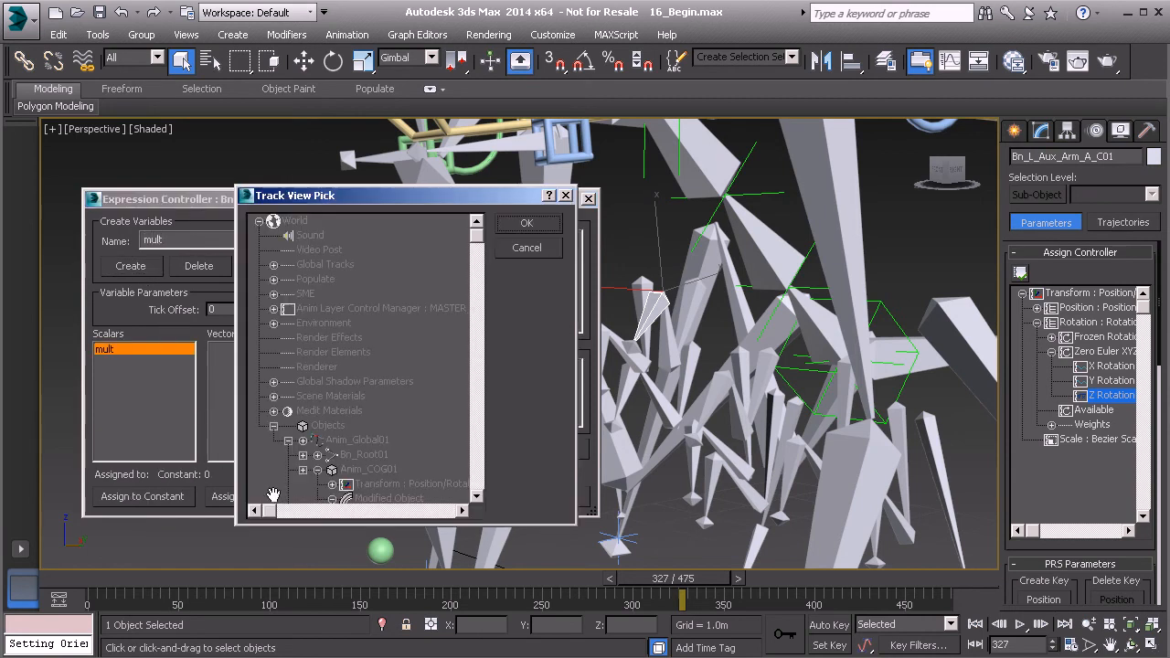
{"action": "middle_click_drag", "start_coordinate": [374, 417], "coordinate": [336, 265]}
{"action": "middle_click_drag", "start_coordinate": [367, 381], "coordinate": [353, 366]}
{"action": "left_click", "coordinate": [379, 383]}
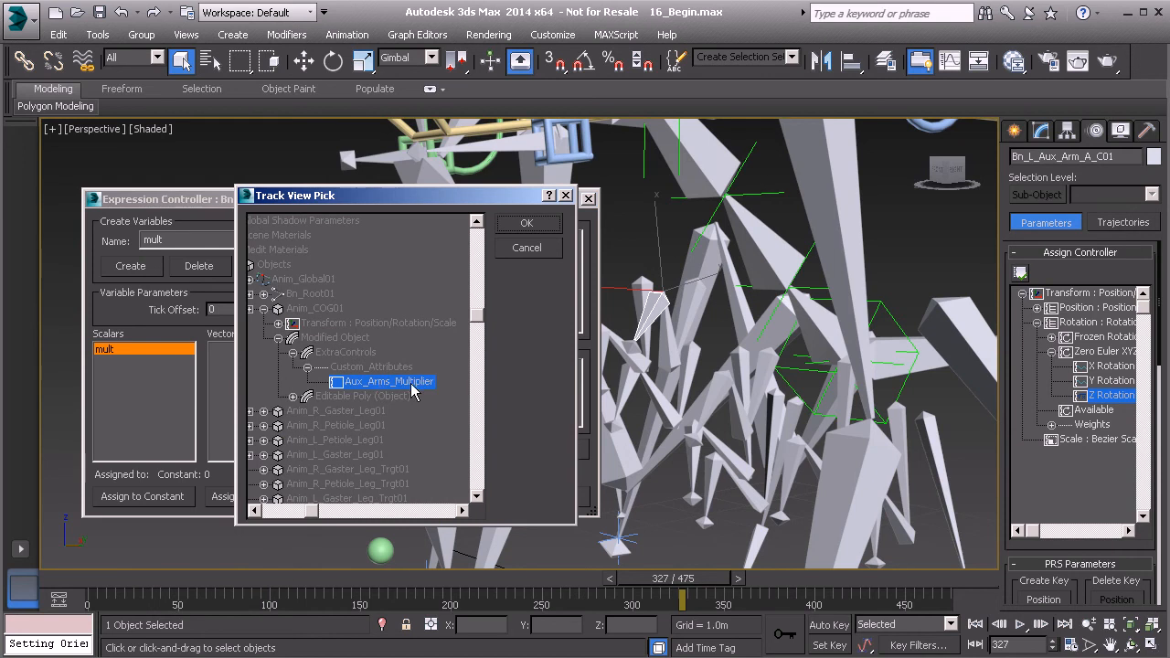
{"action": "left_click", "coordinate": [524, 228]}
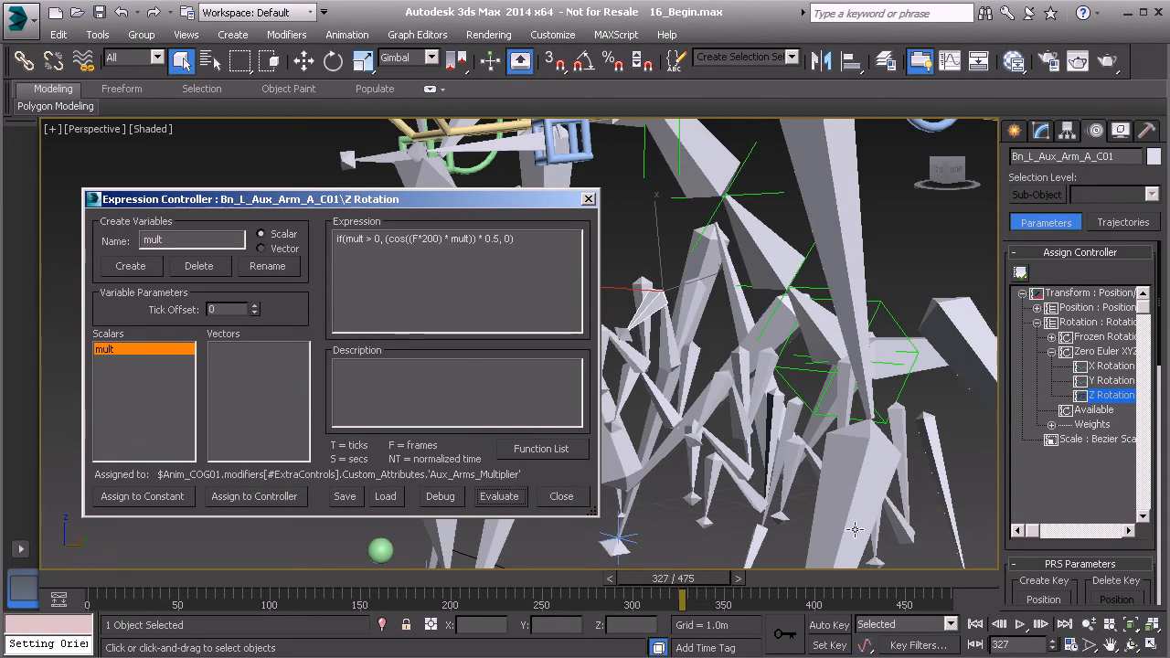
{"action": "left_click", "coordinate": [1023, 627]}
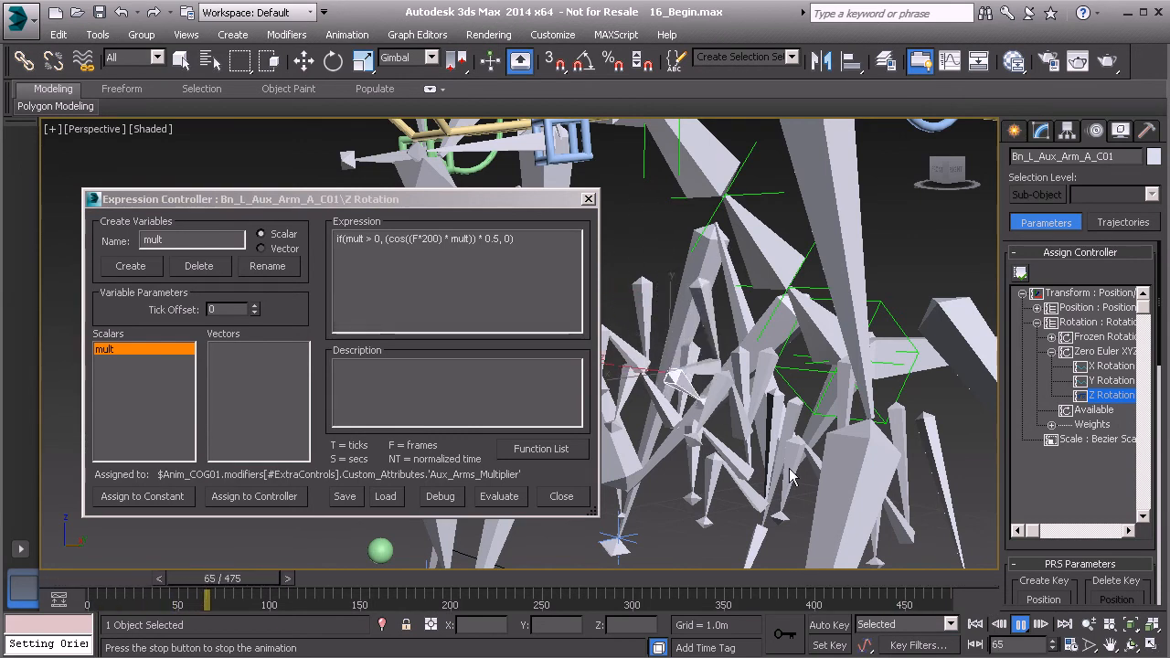
- Stop playback, change C01's factor from 0.5 to -0.5, and evaluate
{"action": "left_click", "coordinate": [1020, 625]}
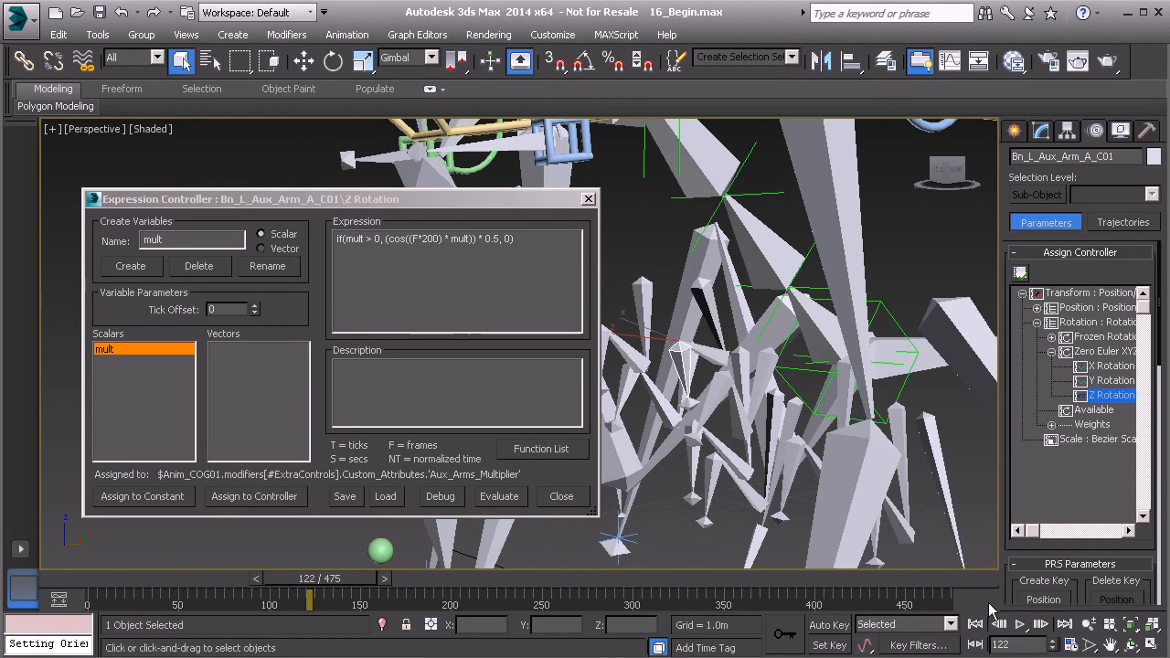
{"action": "left_click", "coordinate": [488, 240]}
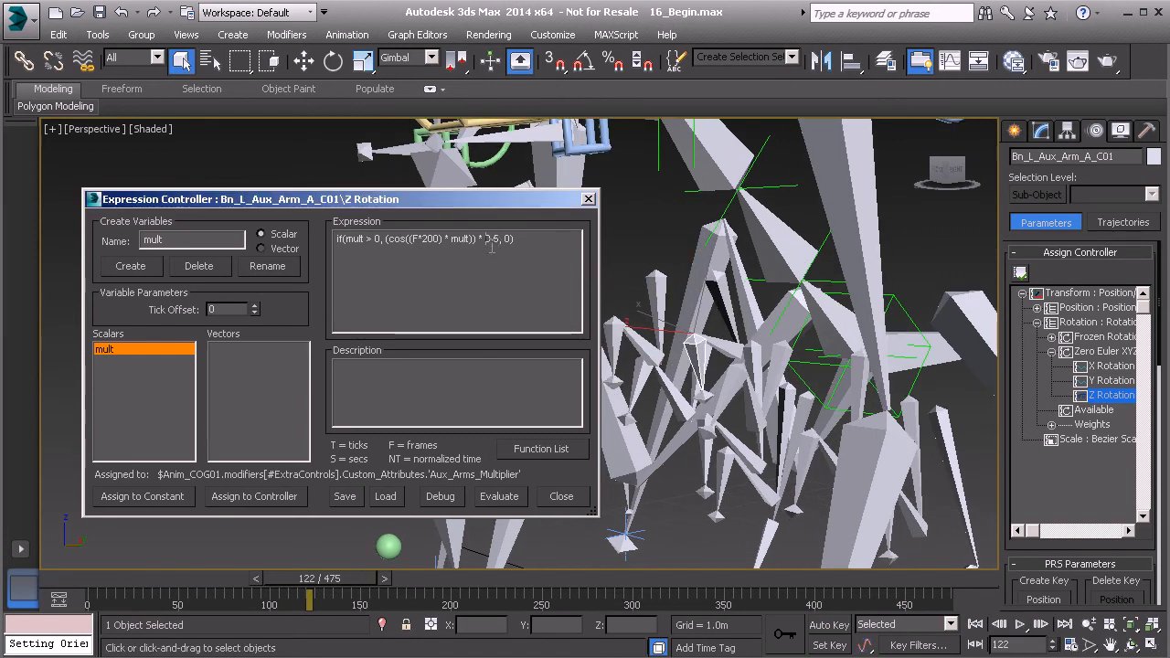
{"action": "left_click", "coordinate": [482, 242]}
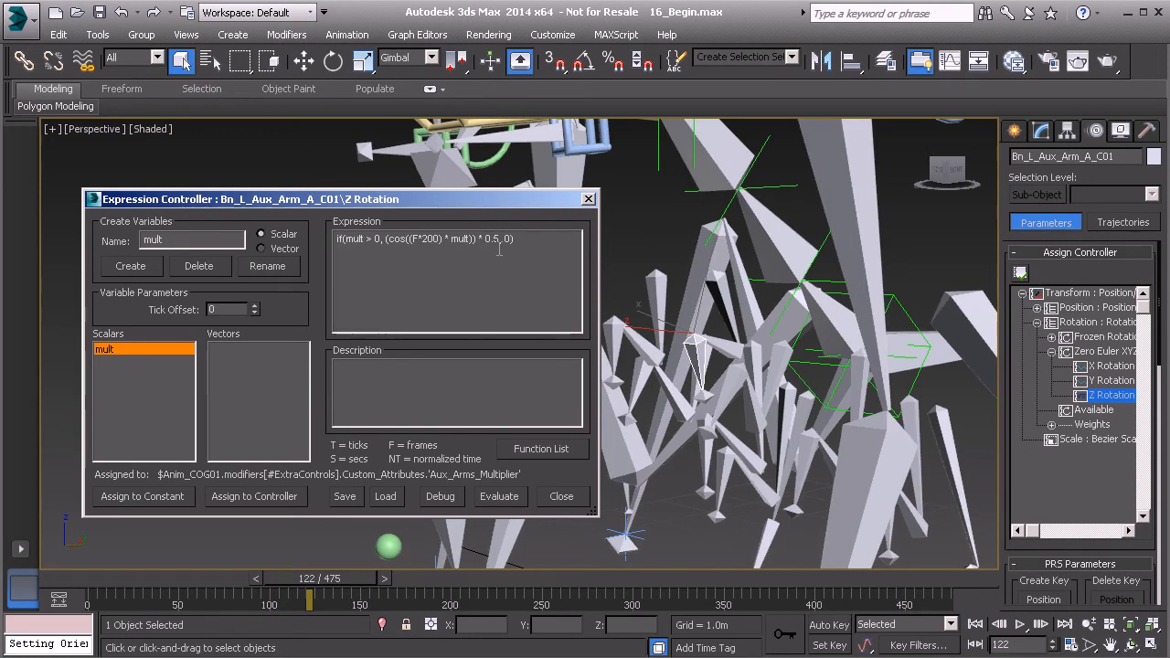
{"action": "type", "text": "-"}
{"action": "left_click", "coordinate": [500, 496]}
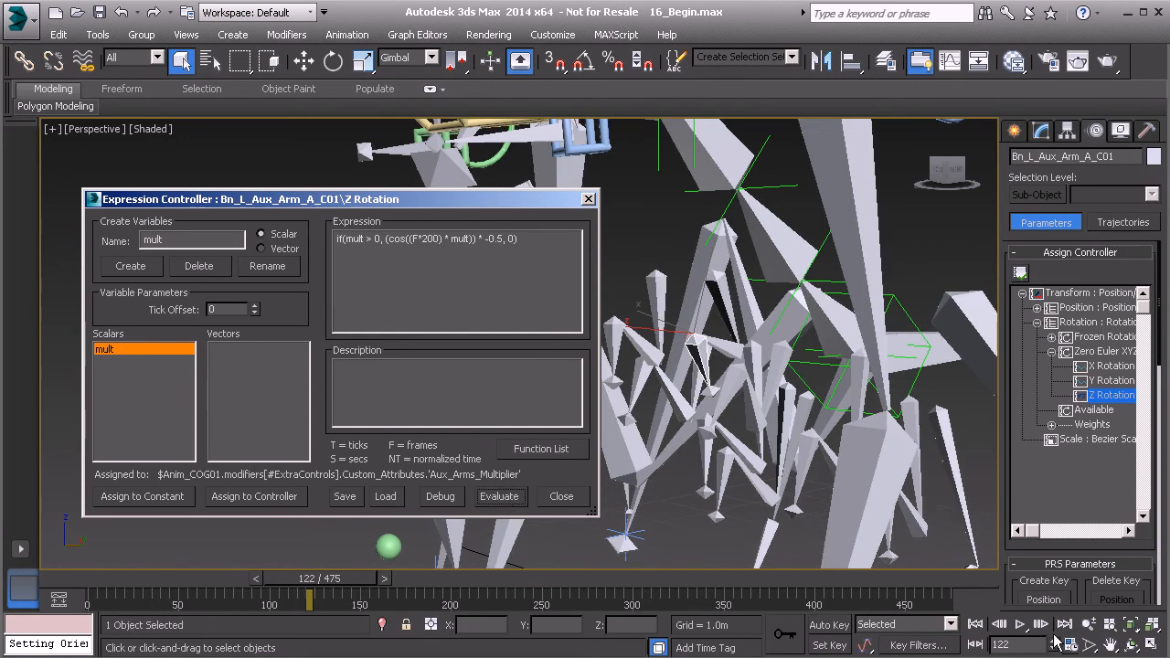
- Replay the animation to test the reversed swing, stopping at frame 458, then open Tools
{"action": "left_click", "coordinate": [1021, 625]}
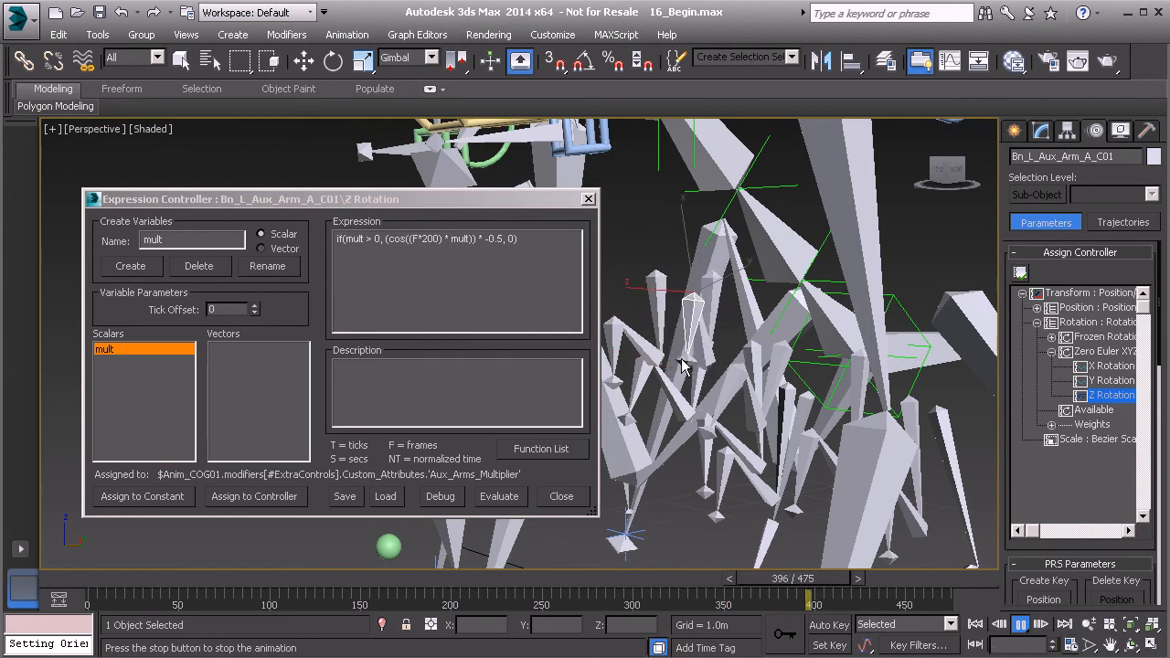
{"action": "left_click", "coordinate": [1023, 625]}
{"action": "left_click", "coordinate": [98, 35]}
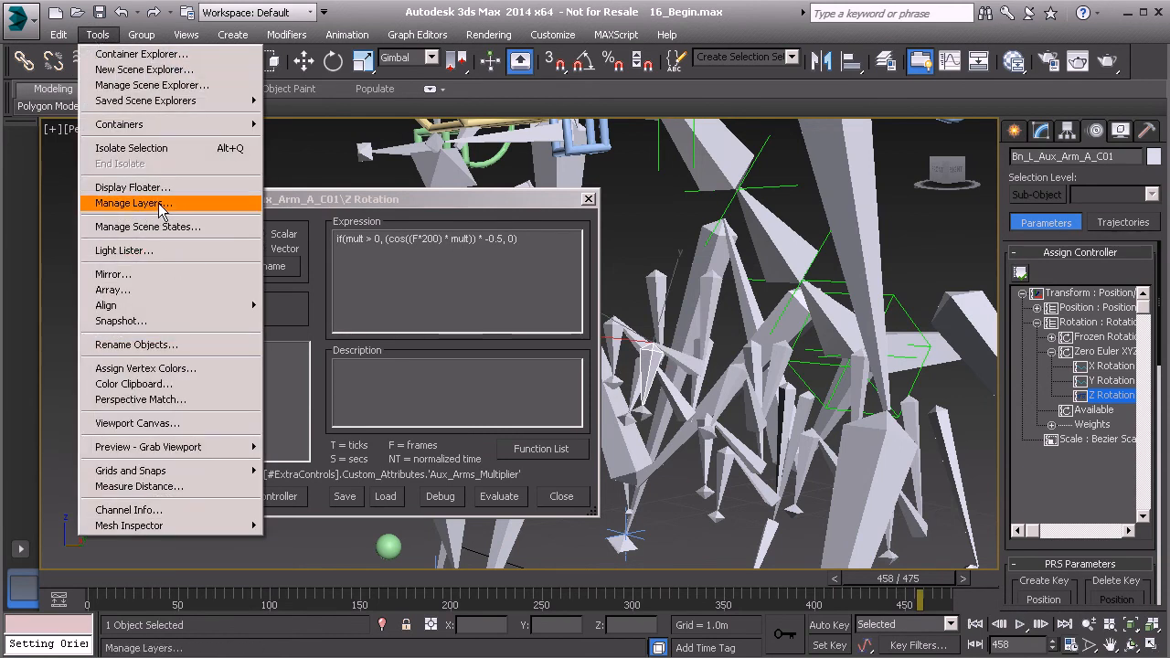
- Unhide the Model layer in the Layer manager, then play the arm animation and stop at frame 118
{"action": "left_click", "coordinate": [133, 203]}
{"action": "left_click", "coordinate": [208, 428]}
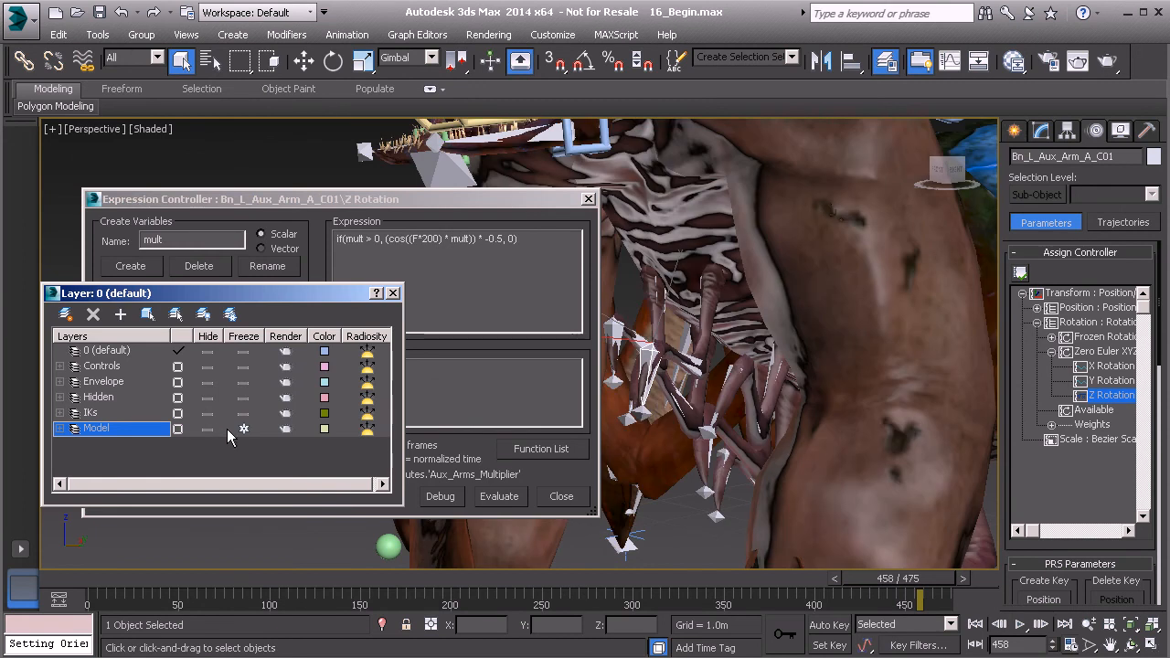
{"action": "left_click", "coordinate": [1020, 624]}
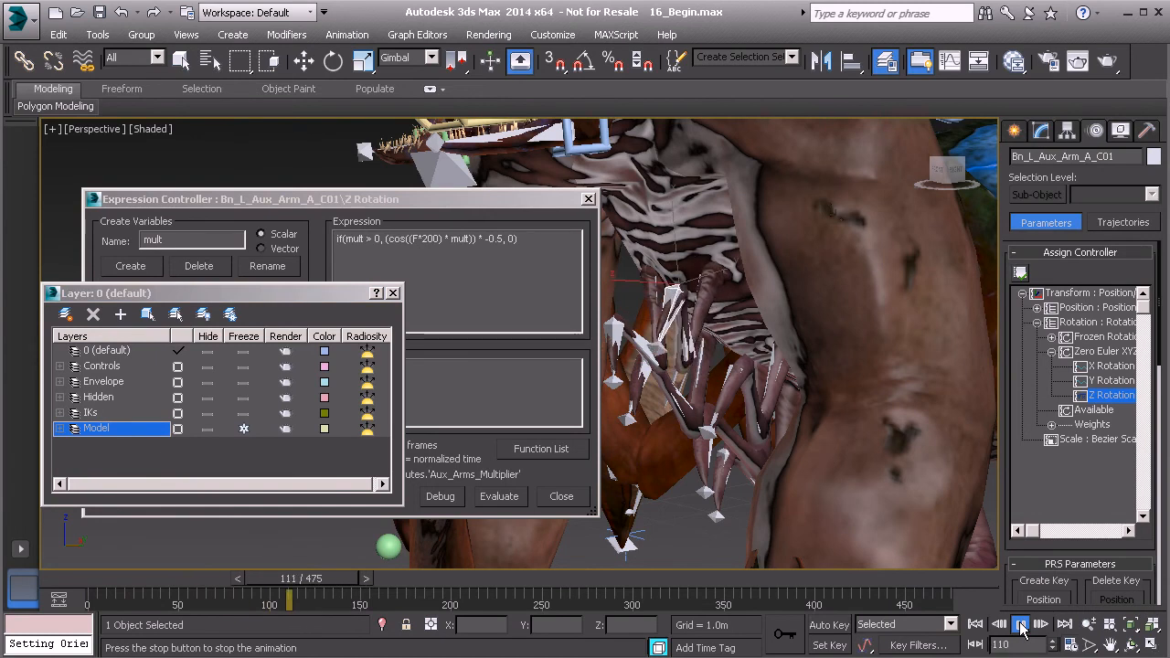
{"action": "left_click", "coordinate": [1020, 625]}
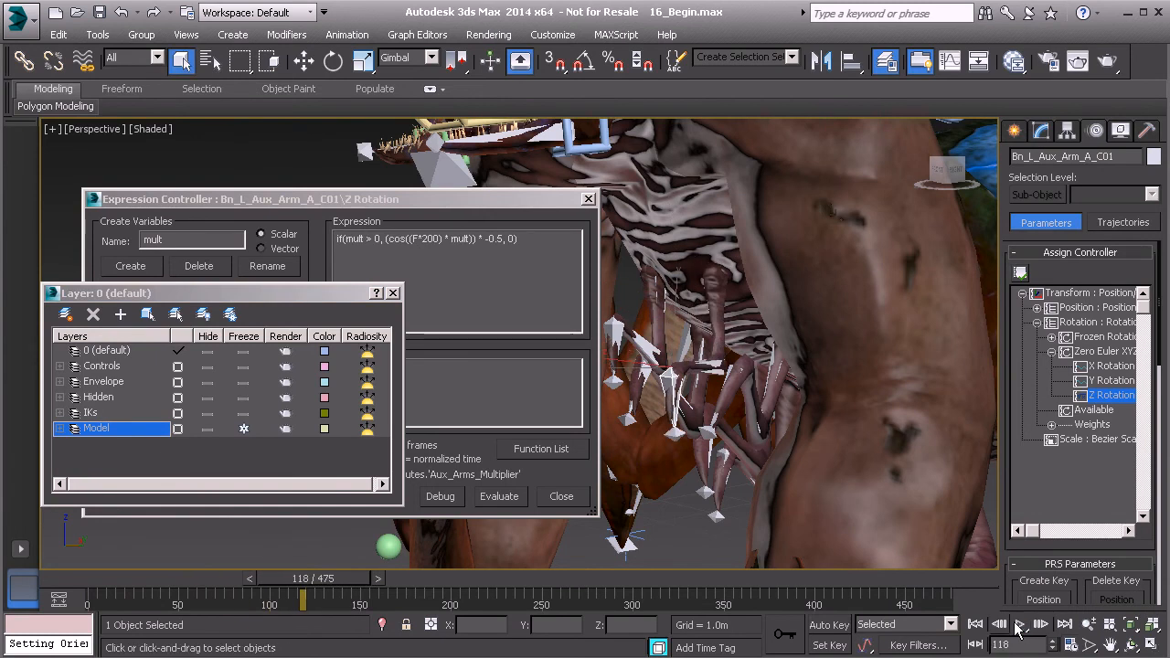
{"action": "left_click", "coordinate": [393, 292]}
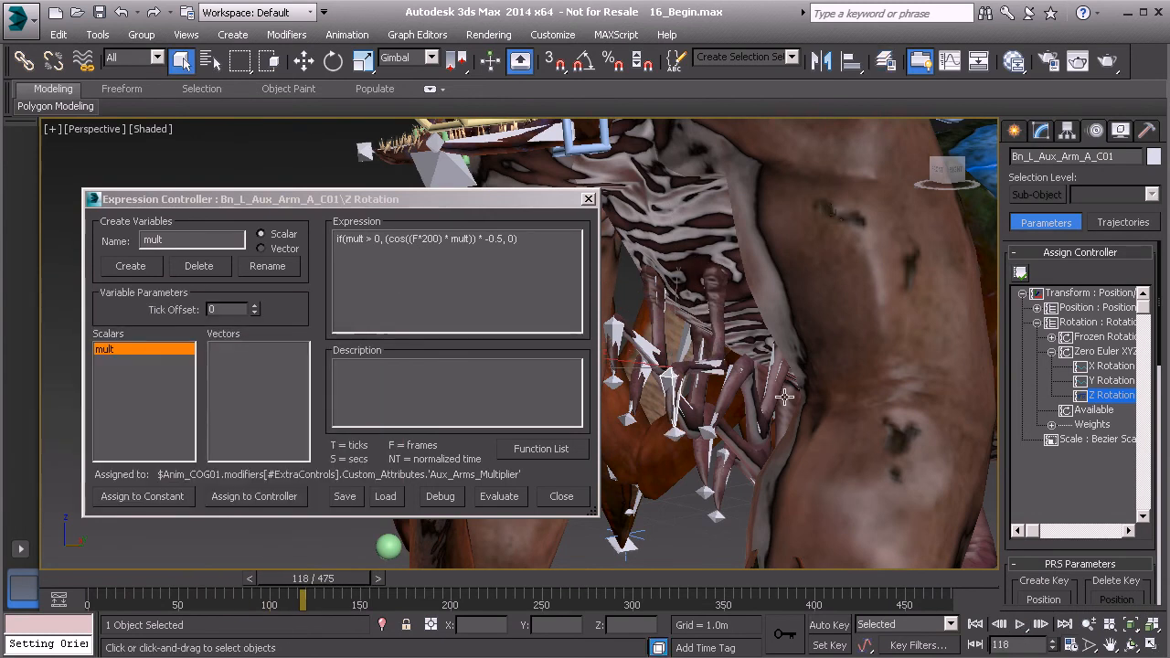
{"action": "left_click", "coordinate": [424, 247]}
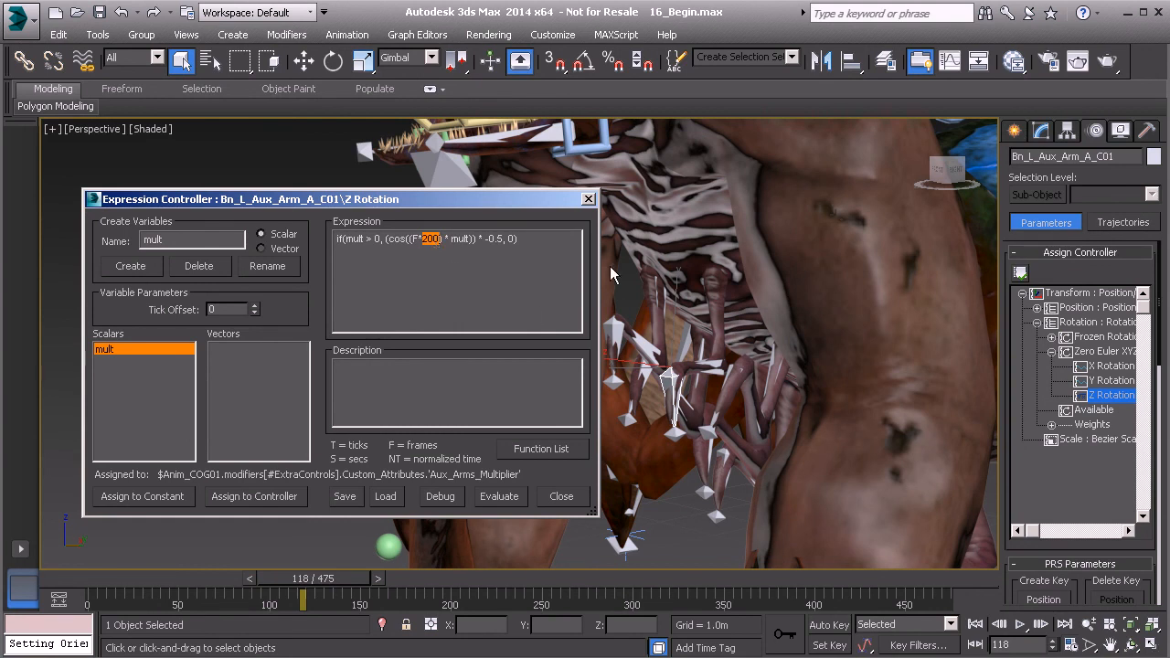
{"action": "middle_click_drag", "start_coordinate": [700, 350], "coordinate": [673, 308], "text": "alt"}
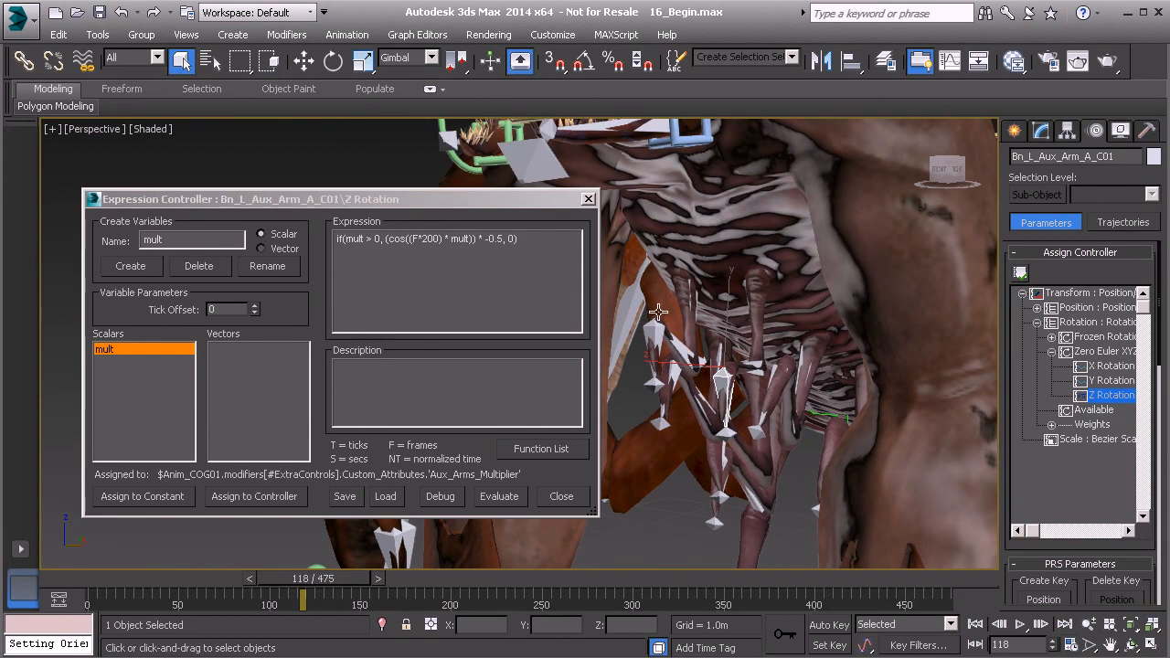
{"action": "middle_click_drag", "start_coordinate": [773, 422], "coordinate": [801, 428], "text": "alt"}
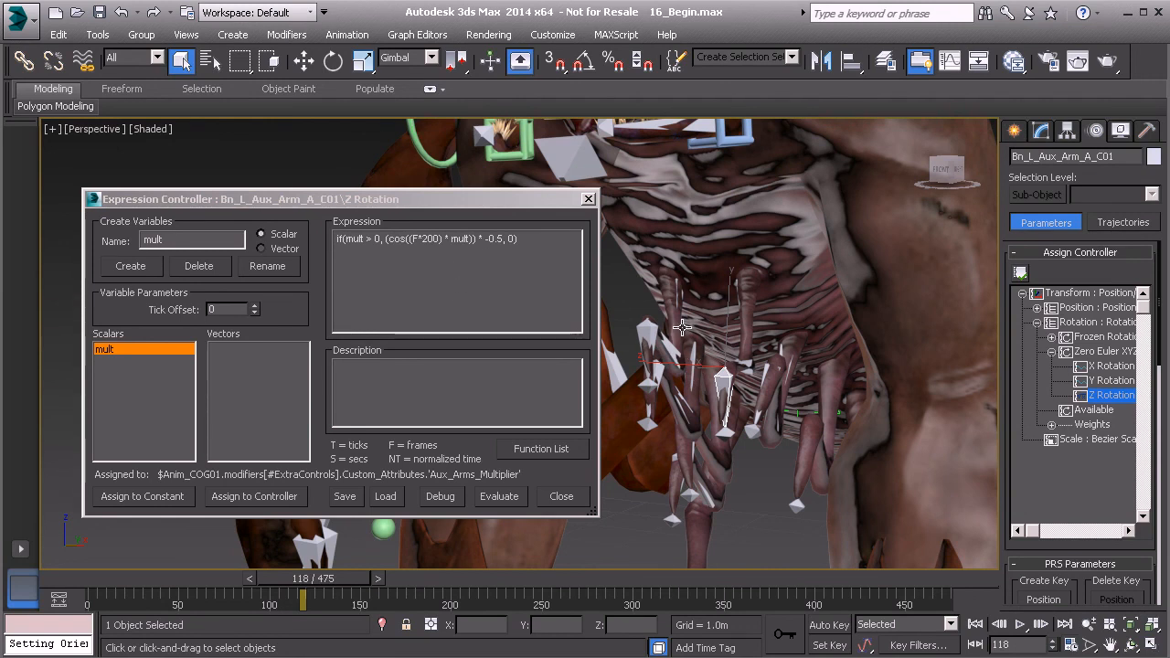
{"action": "left_click", "coordinate": [425, 244]}
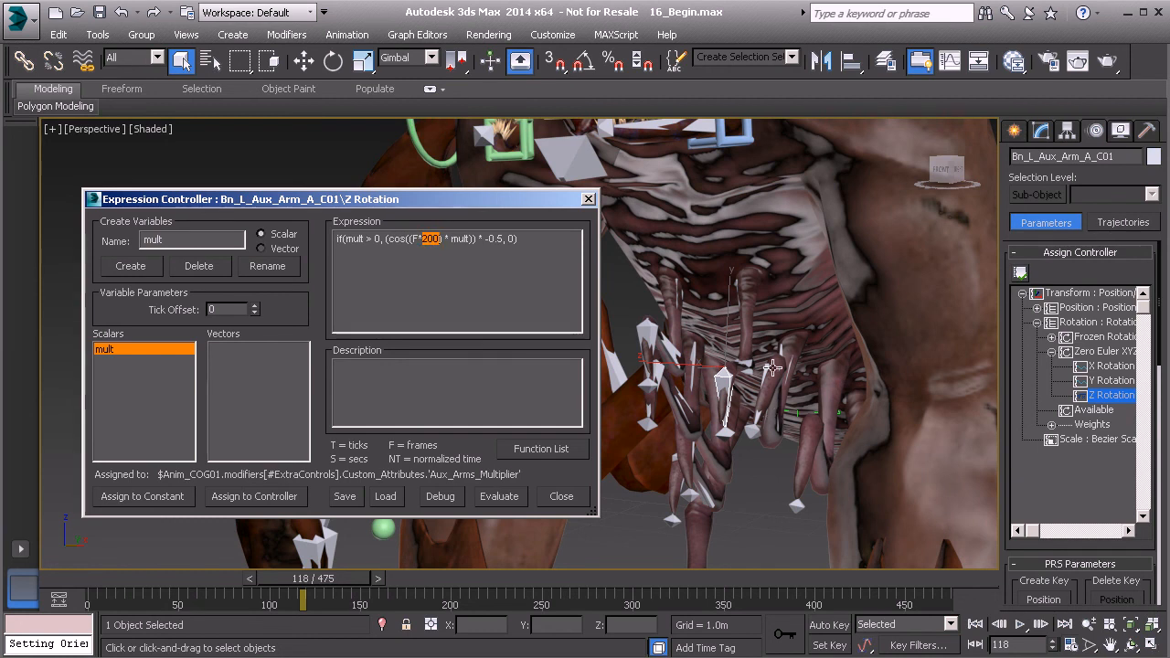
{"action": "middle_click_drag", "start_coordinate": [763, 375], "coordinate": [761, 413]}
{"action": "scroll", "coordinate": [770, 371], "scroll_direction": "down", "scroll_amount": 4}
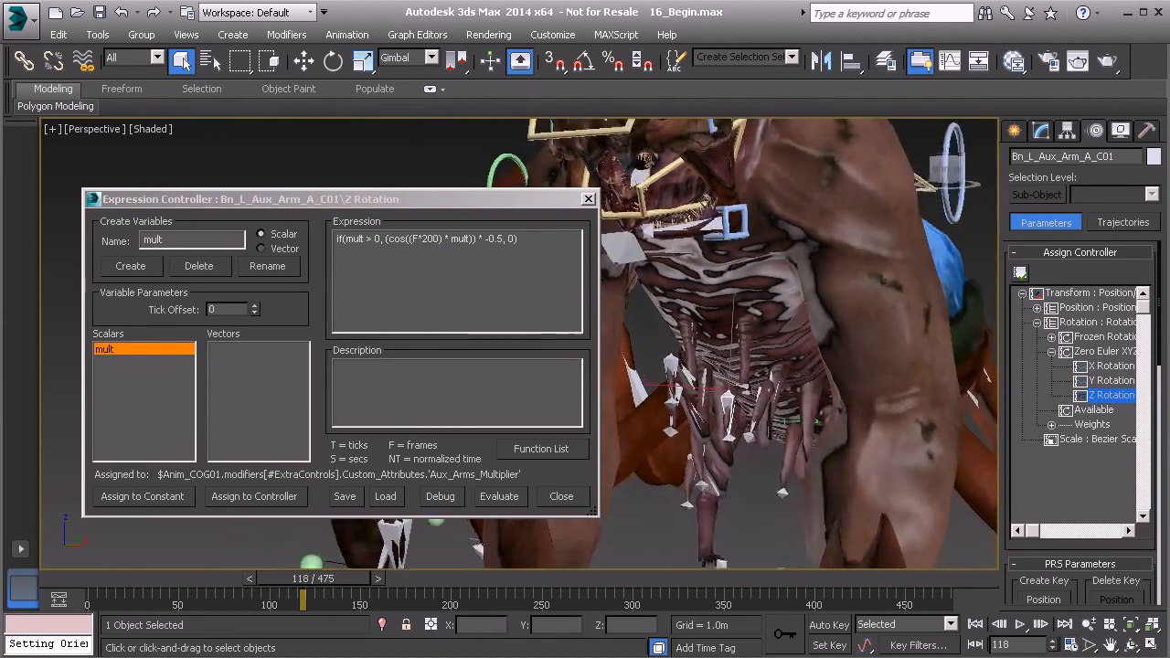
{"action": "scroll", "coordinate": [759, 400], "scroll_direction": "down", "scroll_amount": 4}
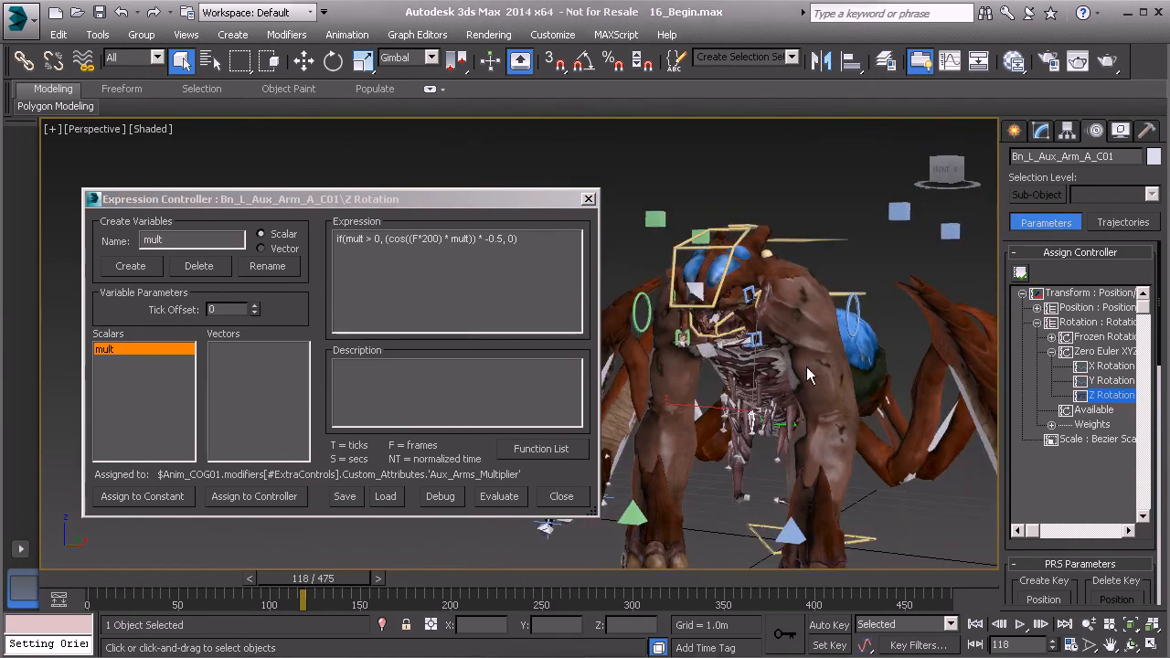
{"action": "middle_click_drag", "start_coordinate": [814, 391], "coordinate": [776, 393]}
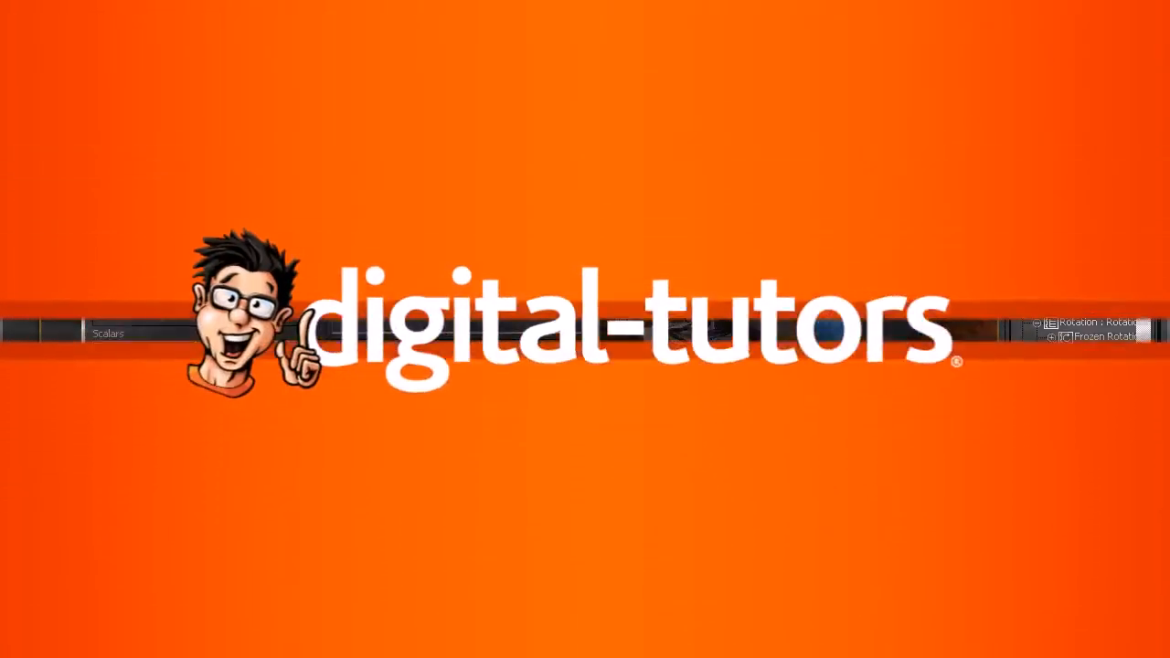